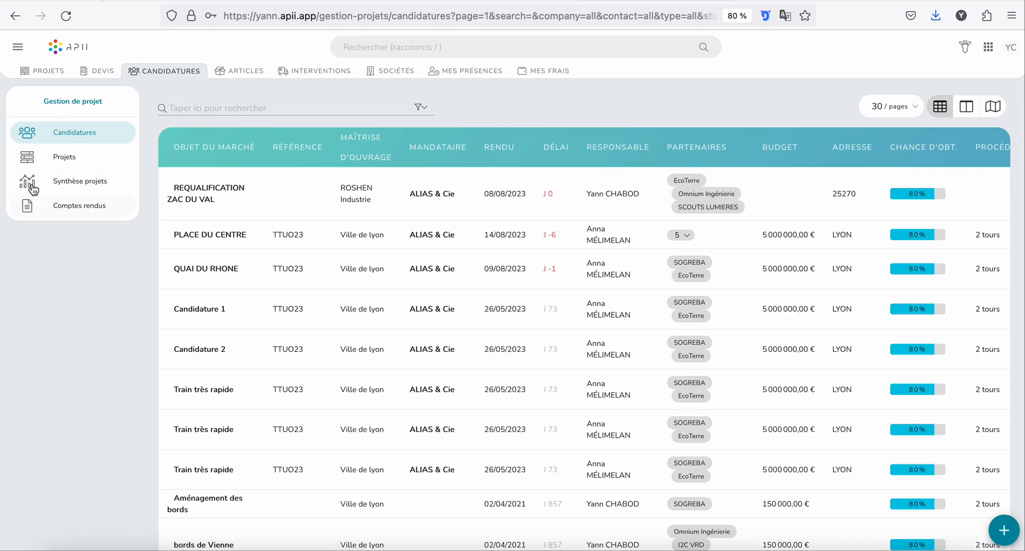
Step: Collapse the project management sidebar and set the page zoom to 67 % so all columns of the applications table fit
click(18, 49)
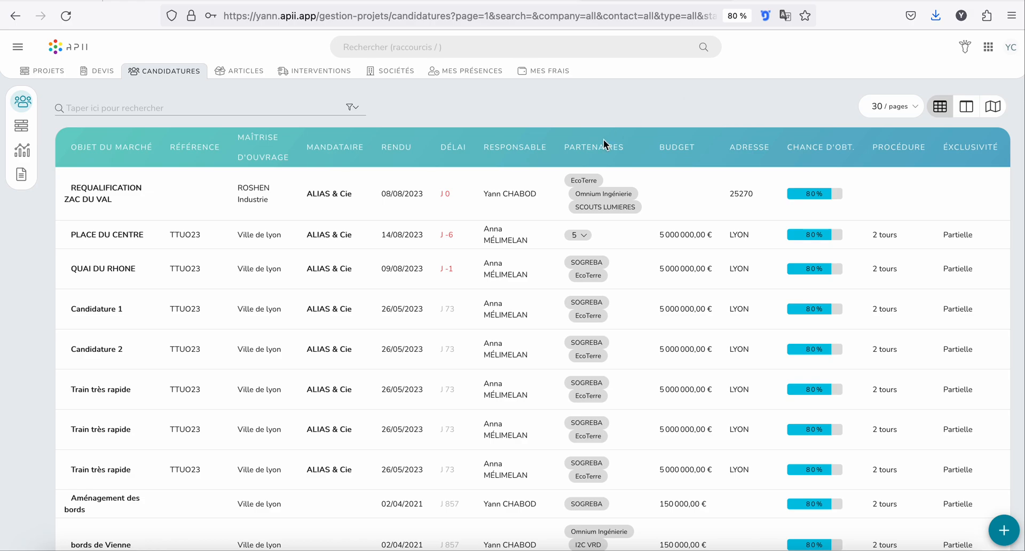
key(ctrl+minus)
key(ctrl+minus)
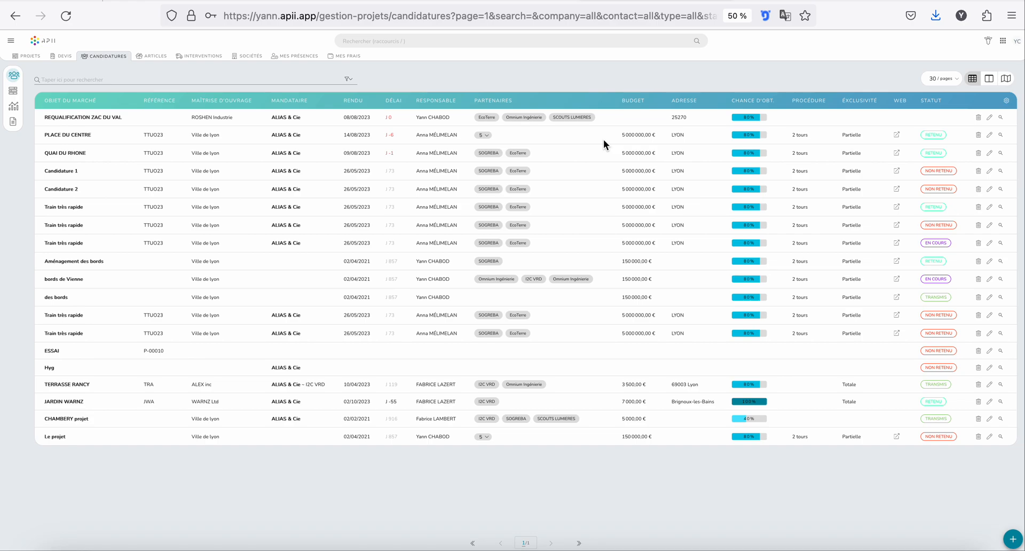
key(ctrl+plus)
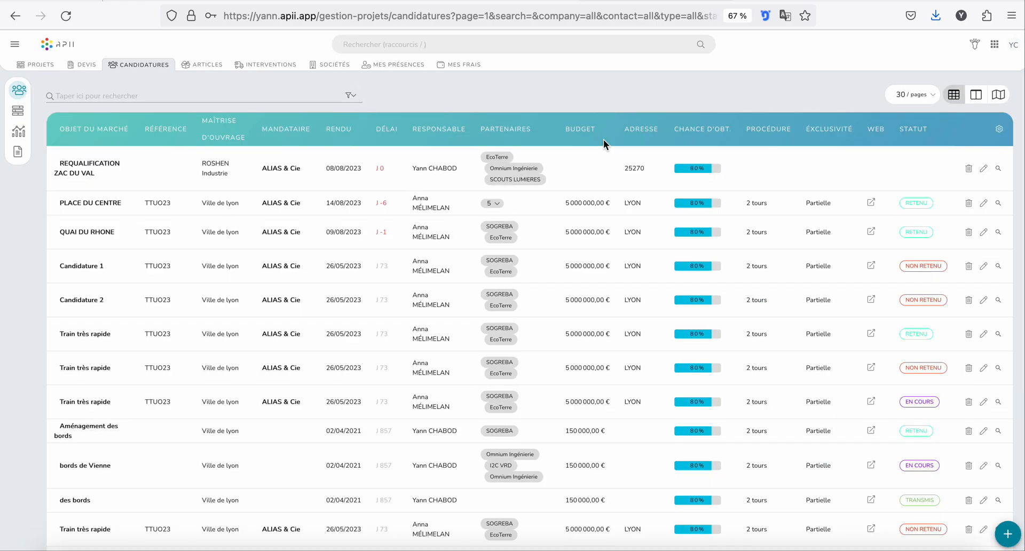
key(ctrl+plus)
key(ctrl+minus)
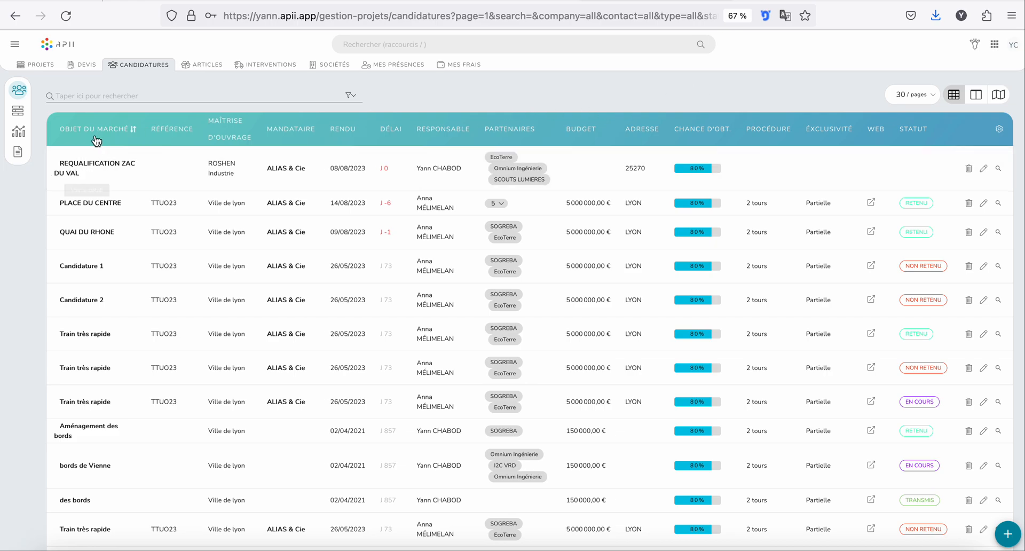
Step: Examine the selectable table columns and the status options of the PLACE DU CENTRE application without changing them
click(999, 129)
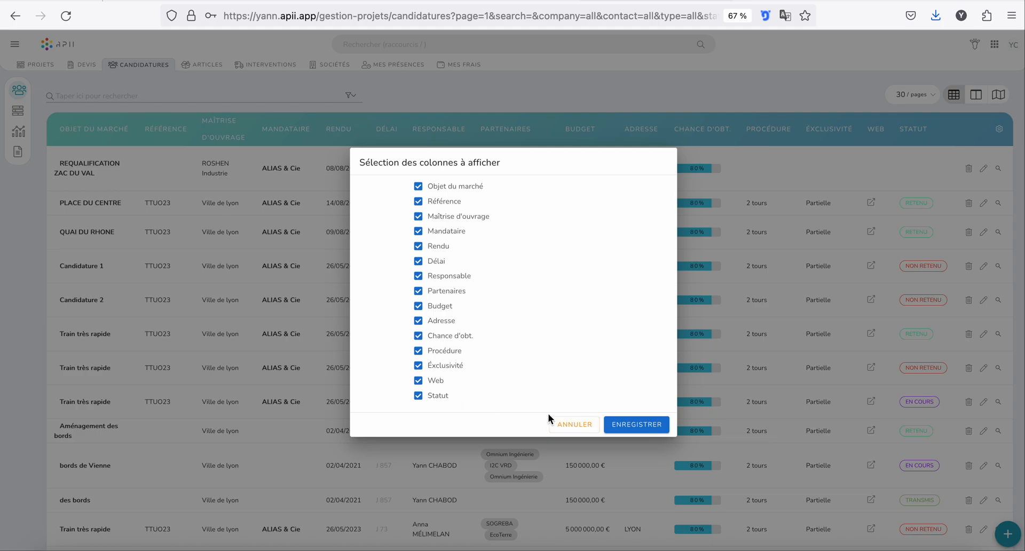
click(573, 427)
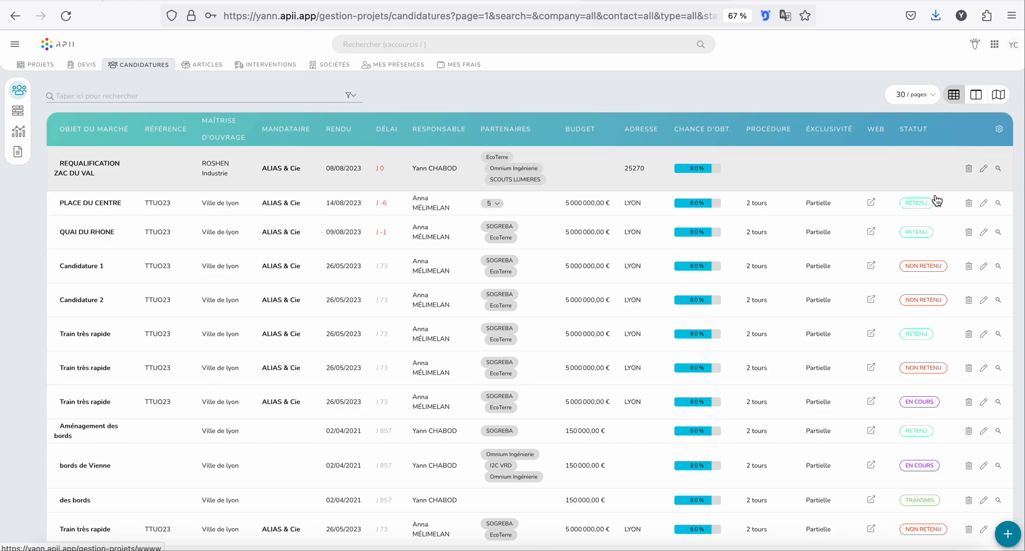
click(916, 203)
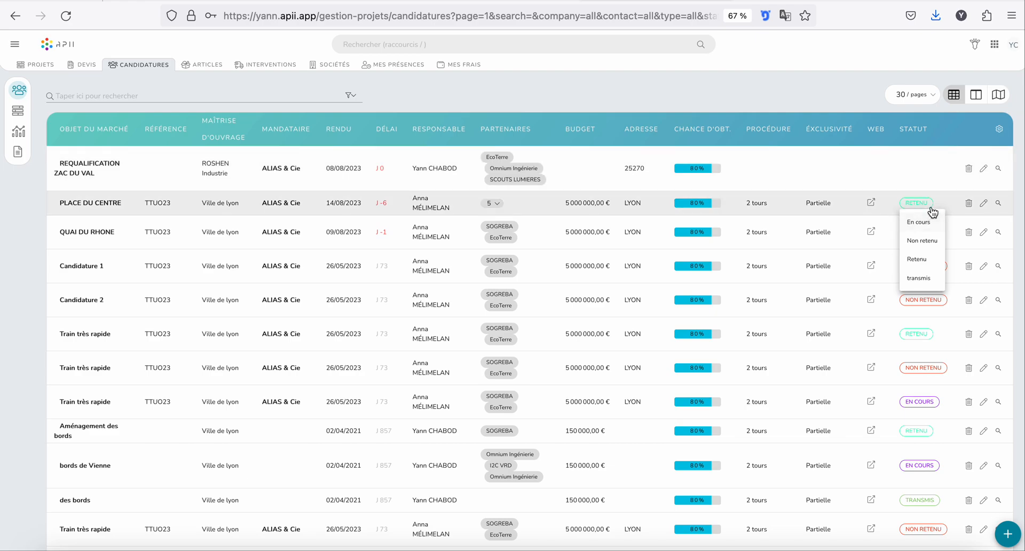
click(945, 124)
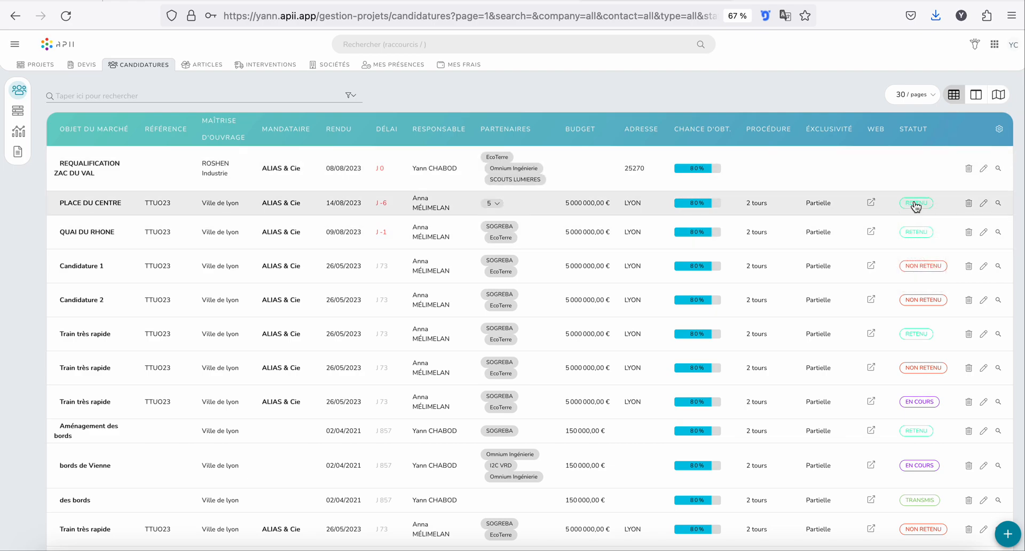
Step: In the board view, move the Train très rapide application from En cours to Non retenu, and return to the table view
click(976, 95)
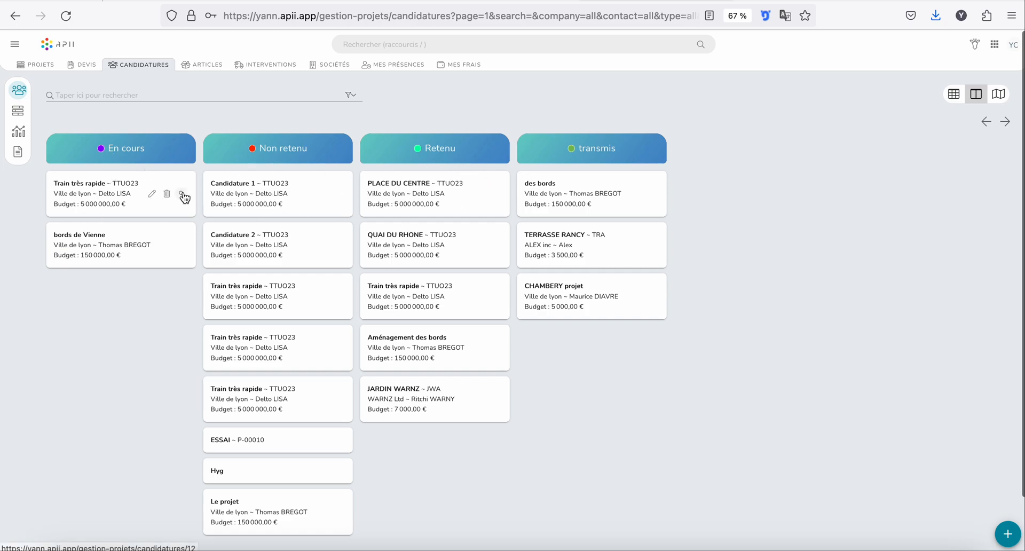
drag(154, 178, 315, 179)
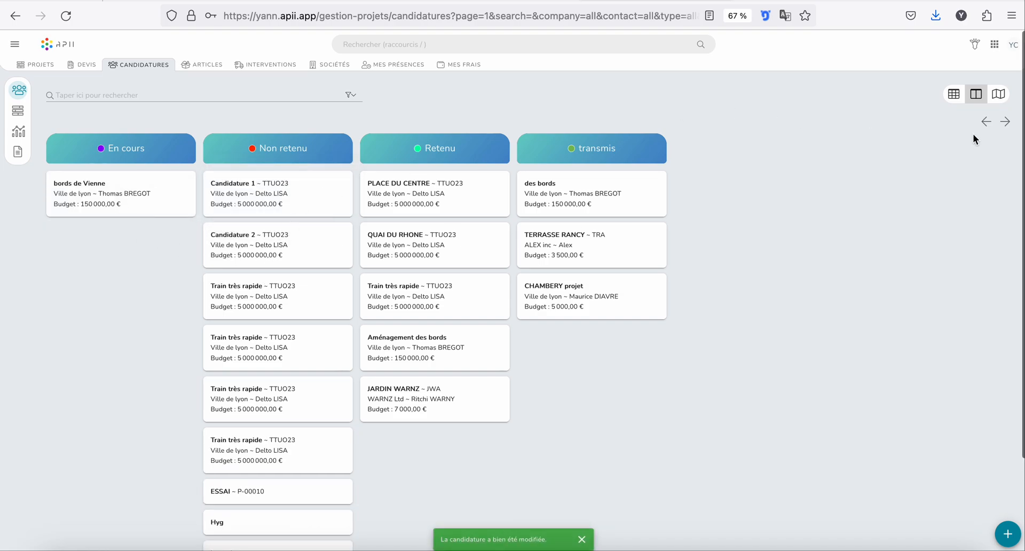
click(955, 95)
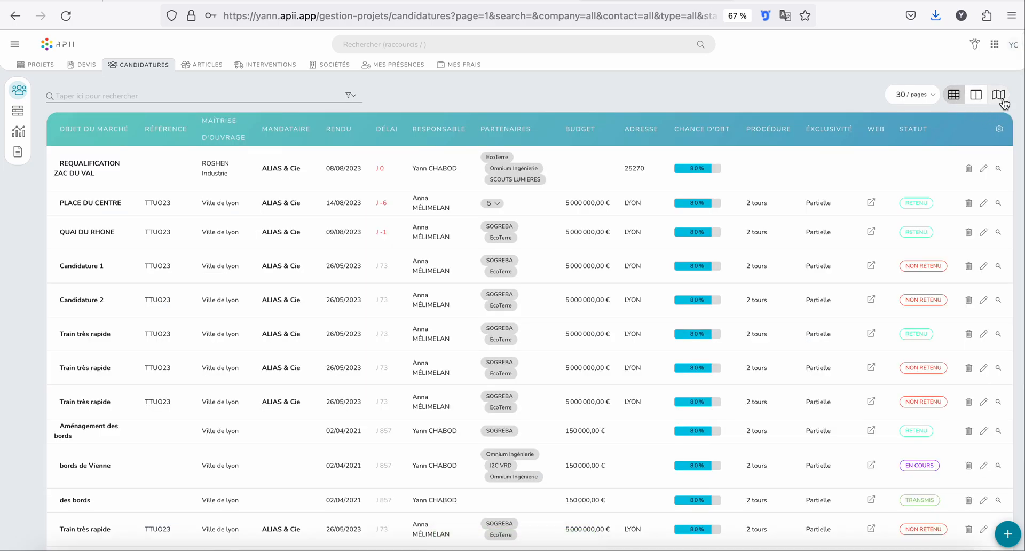
Step: View the applications' locations on the map at a wider scale, and return to the table view
click(1002, 98)
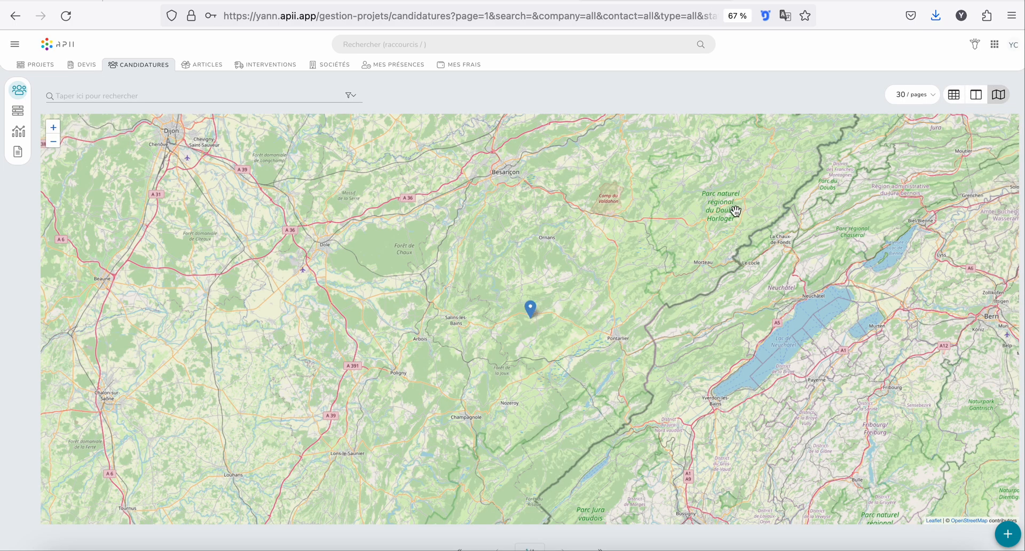
click(53, 141)
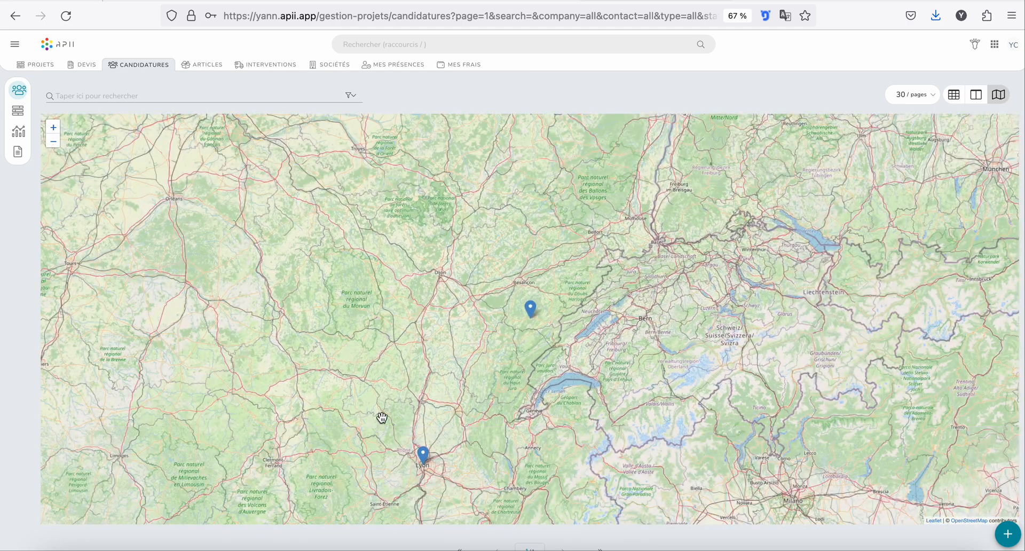
click(955, 95)
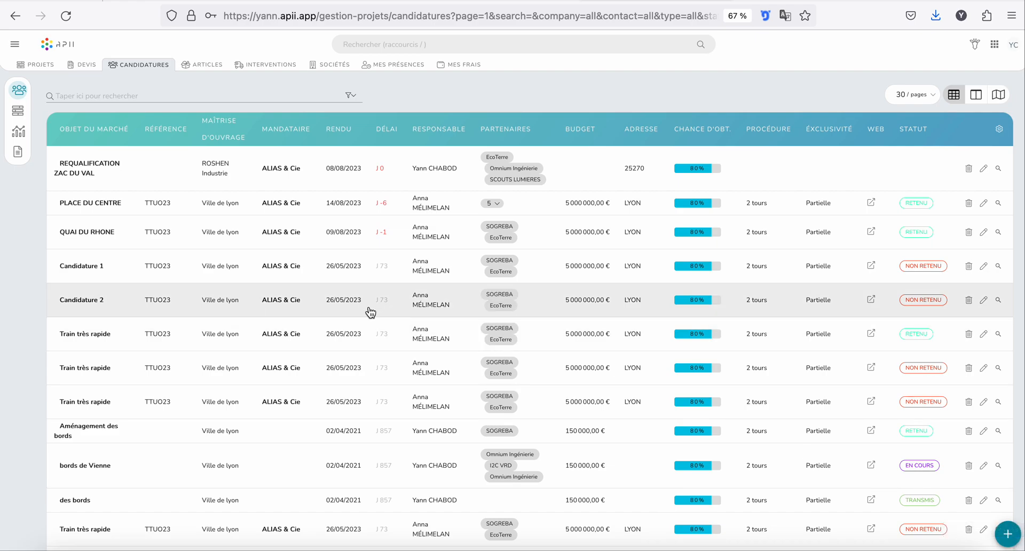
Step: Start a new application, assign the third listed person as application manager and set the submission date to 04/08/2023
click(1019, 543)
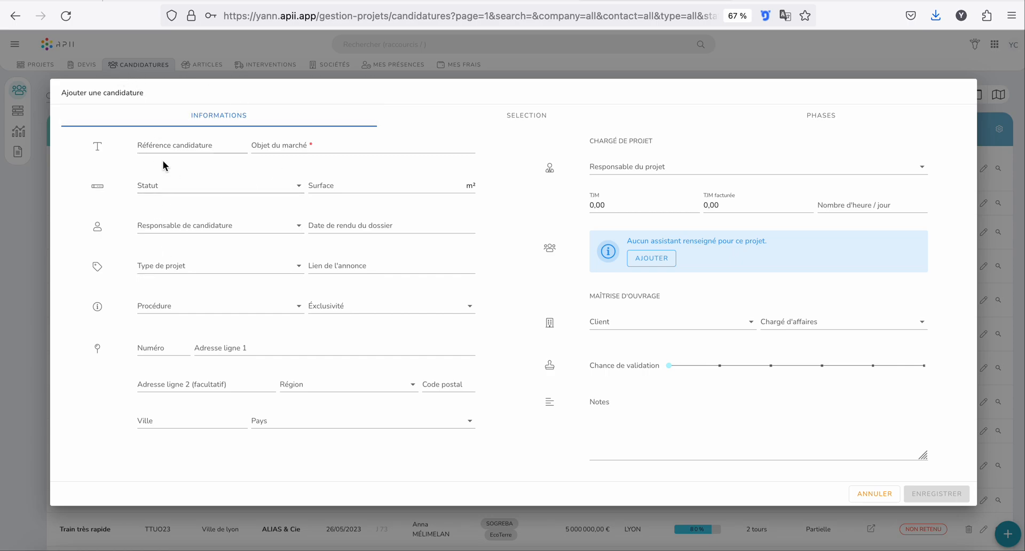
click(293, 145)
click(190, 182)
click(442, 191)
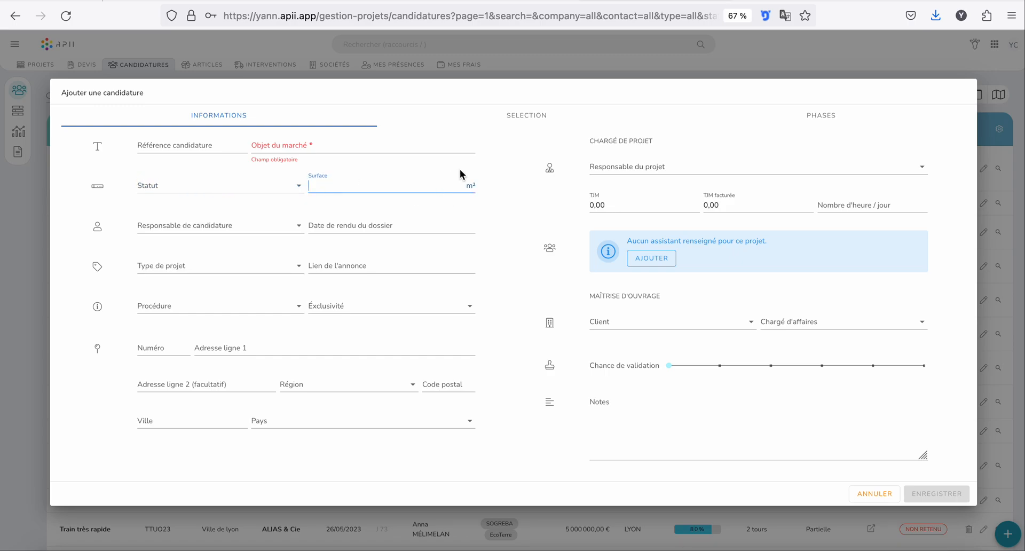
click(236, 226)
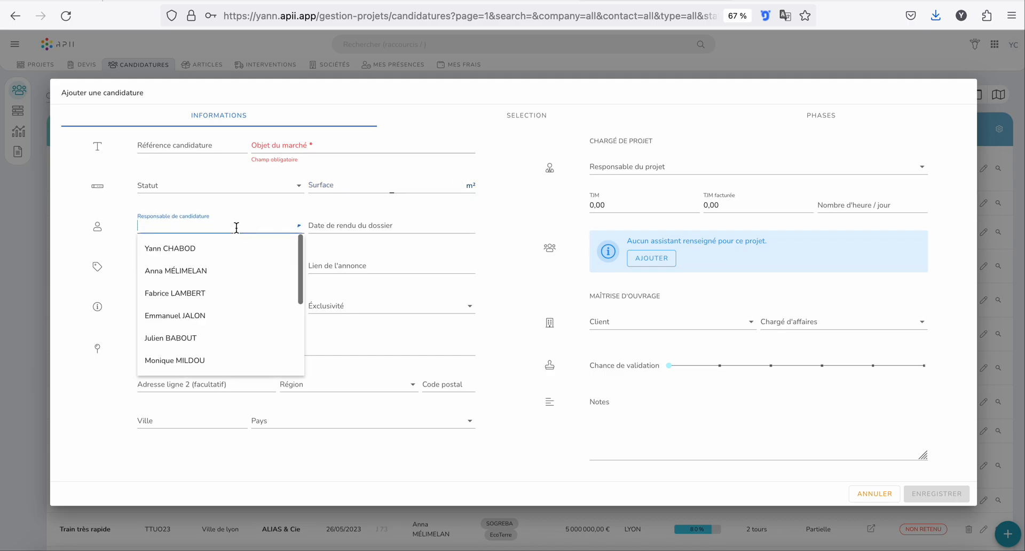
click(201, 293)
click(373, 229)
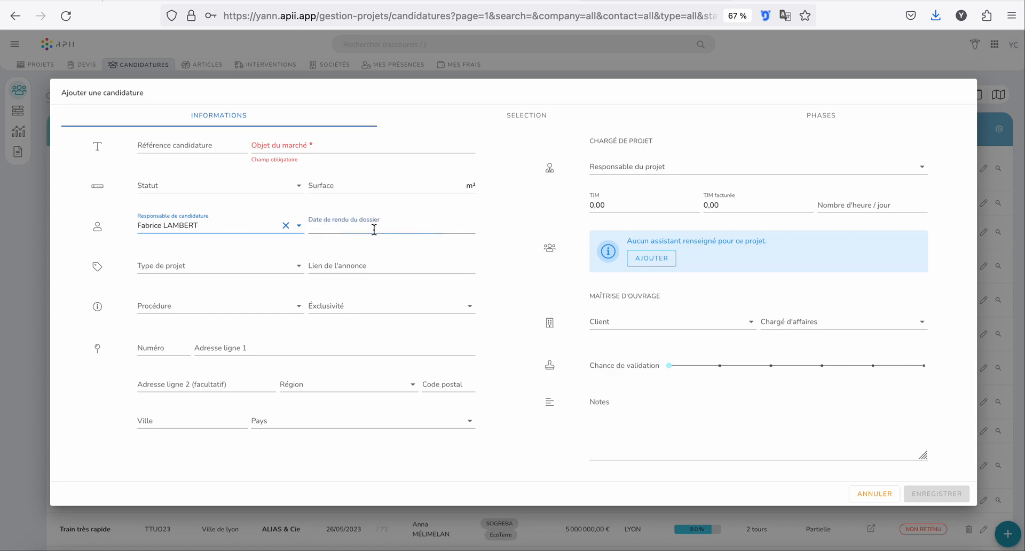
click(394, 335)
Step: Set the project type to Concours restreint, the procedure to 1 tour and the exclusivity to Totale
click(213, 263)
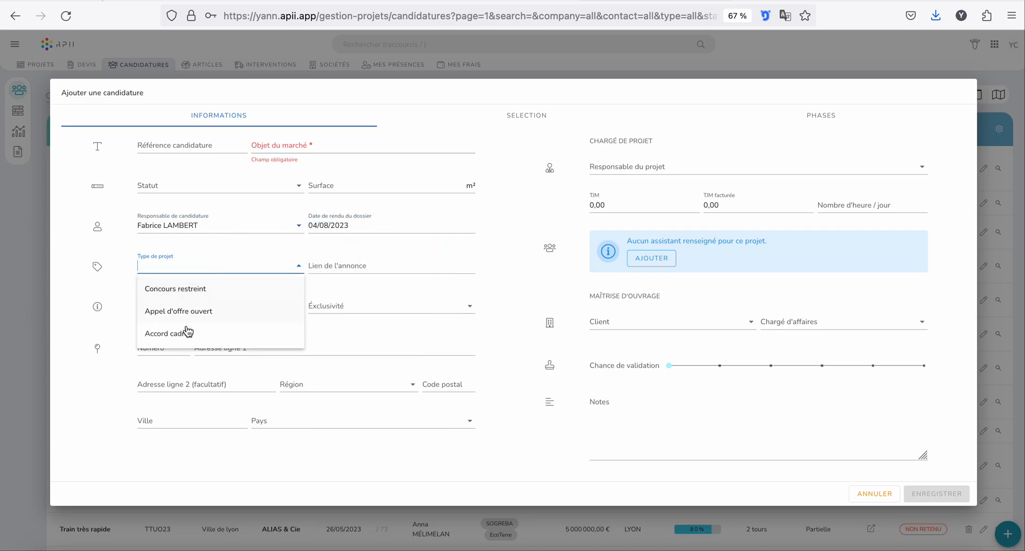
click(185, 290)
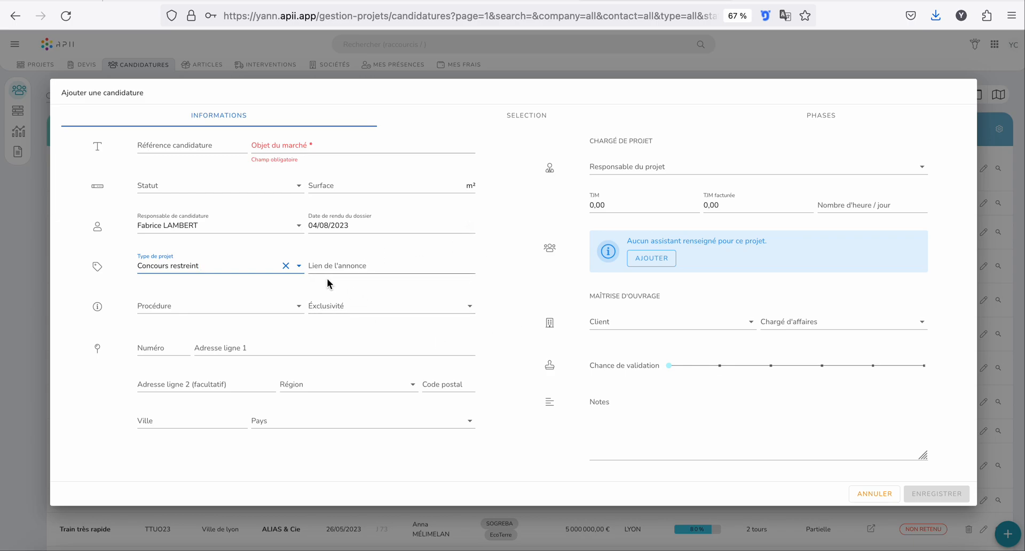
click(200, 308)
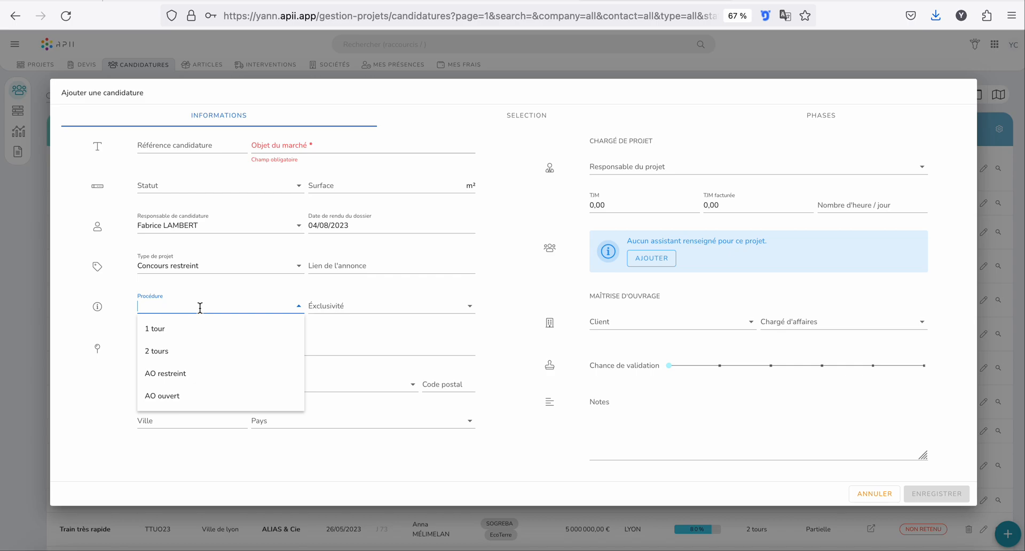
click(177, 330)
click(389, 303)
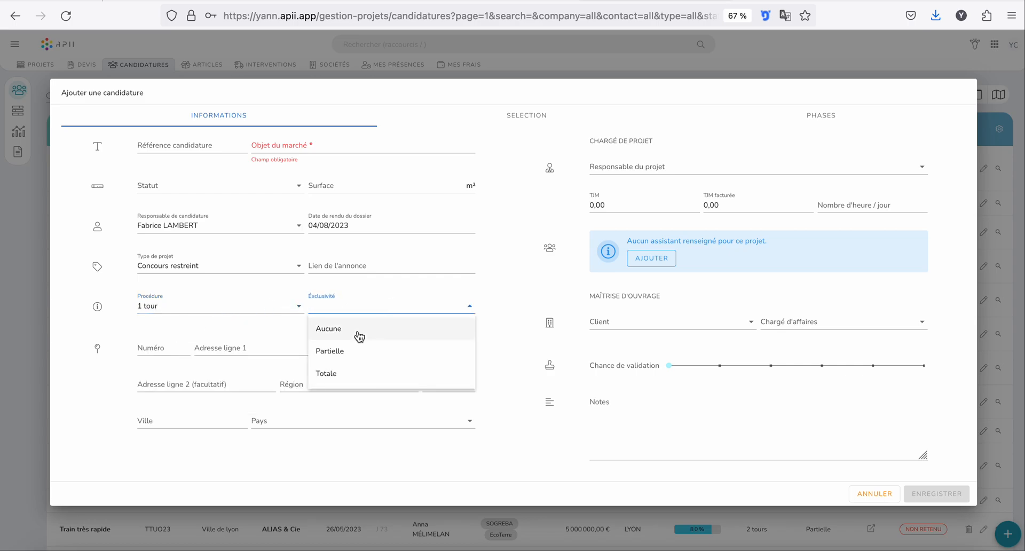
click(336, 375)
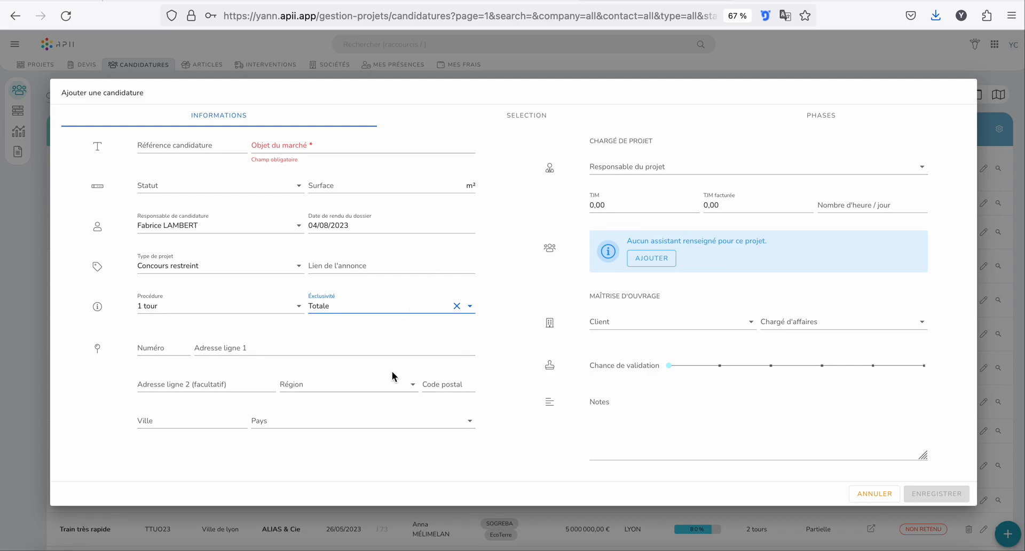
Step: Assign the first listed person as project manager and add the second listed person as assistant
click(651, 168)
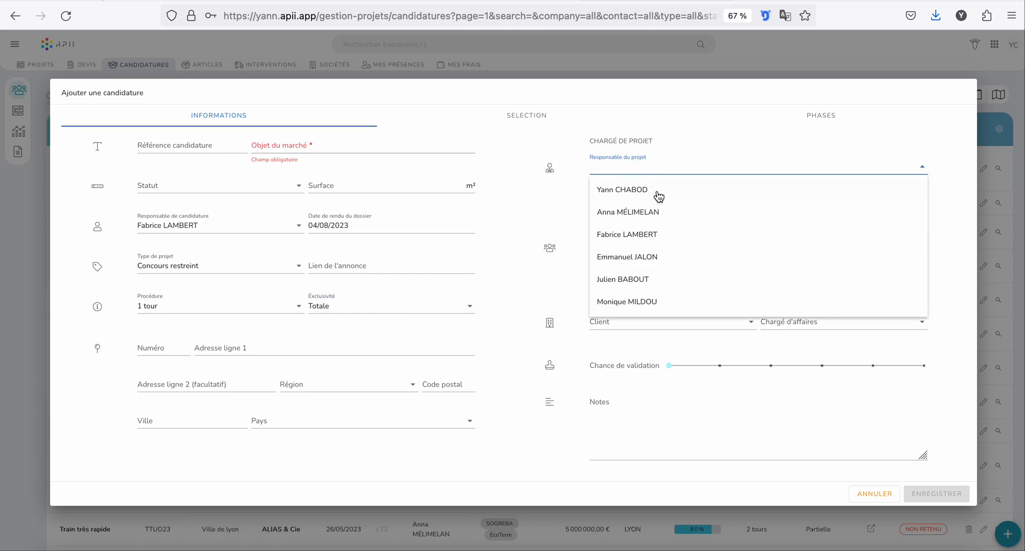
click(622, 190)
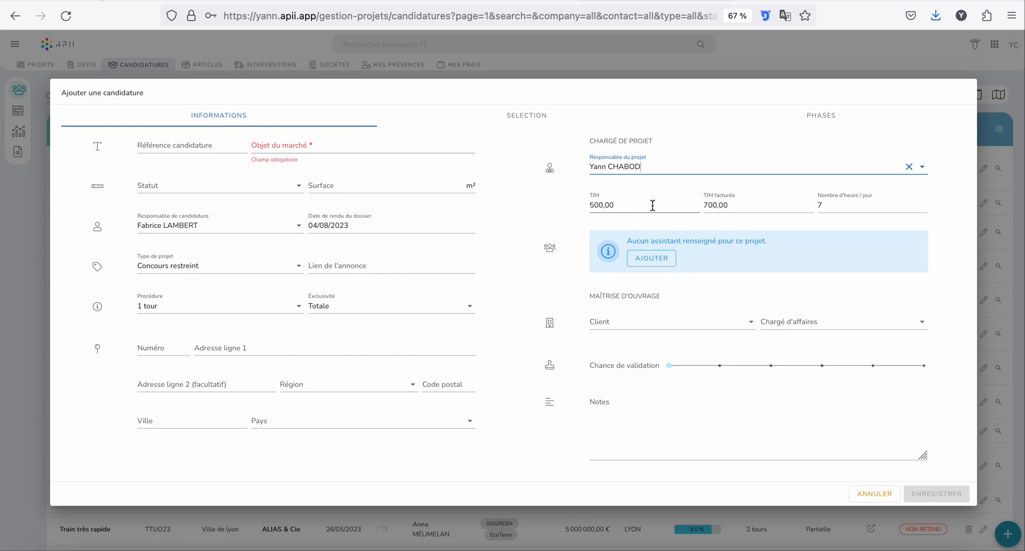
click(662, 260)
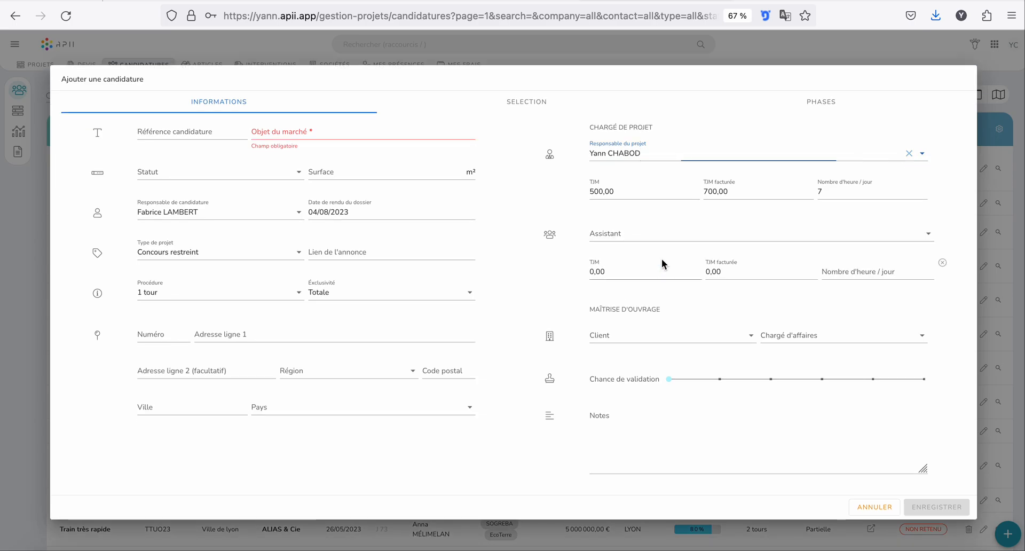
click(612, 241)
click(633, 278)
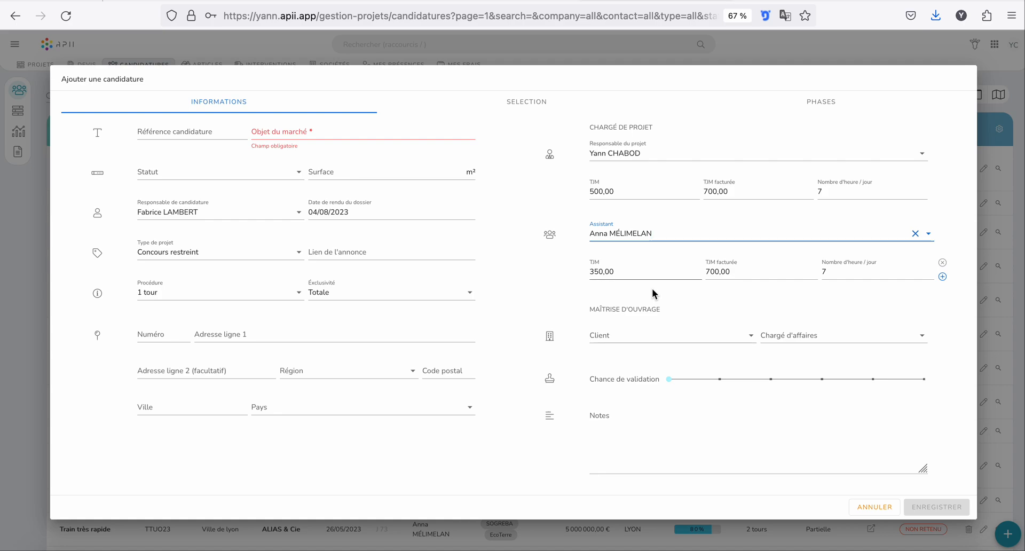
Step: Set the client to Ville de lyon and choose its account manager
click(638, 336)
click(639, 358)
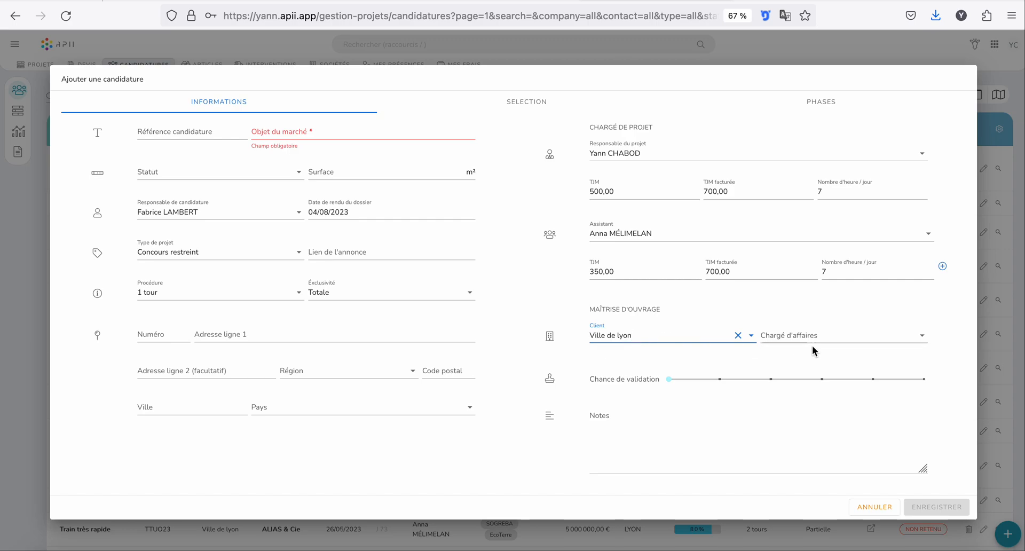
click(827, 336)
click(820, 381)
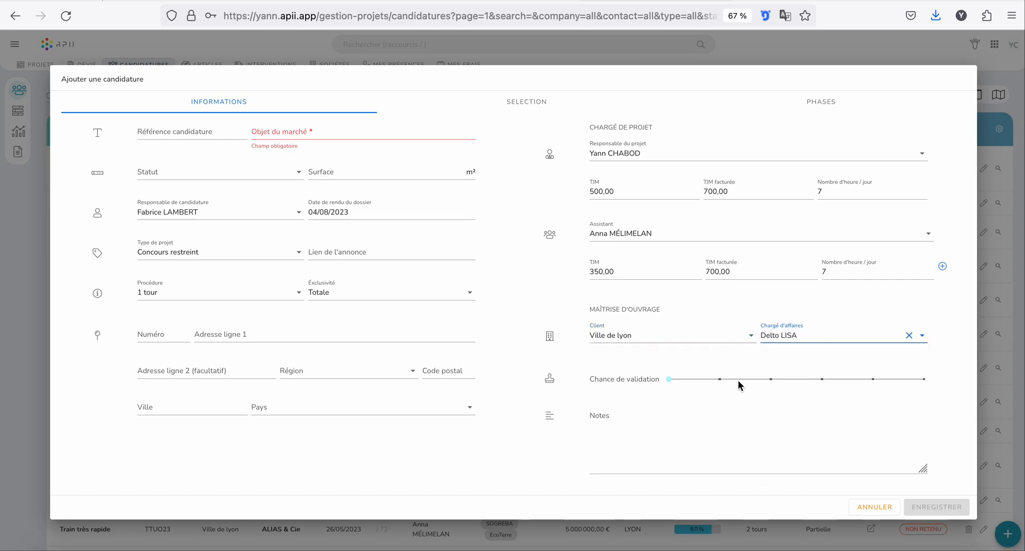
Step: Set the chance of validation to the fourth mark on the scale and enter a short text in the notes
click(822, 379)
click(639, 436)
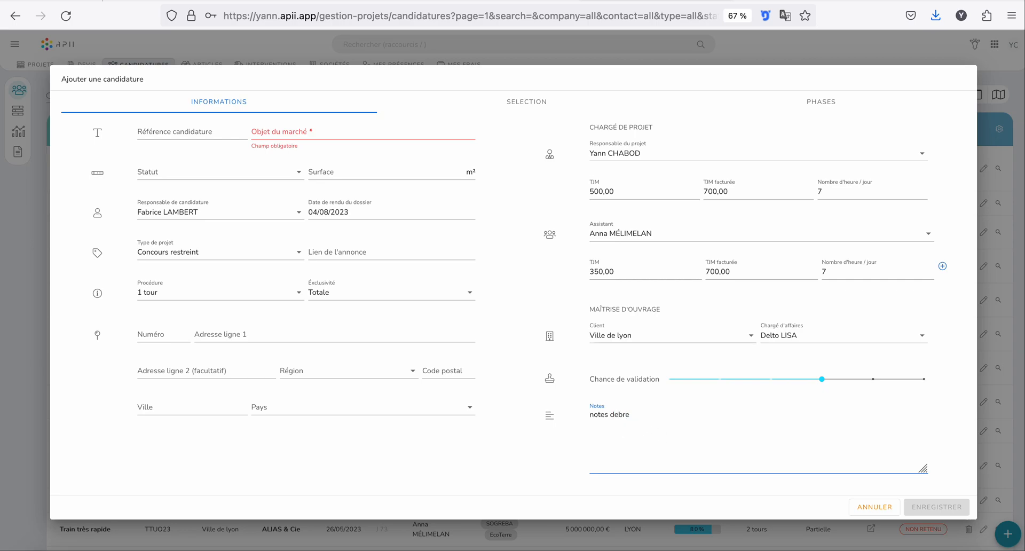
key(BackSpace)
key(BackSpace)
Step: In the application's selection settings, try the single-contact and company-group roles, and set the role to Mandataire
click(526, 101)
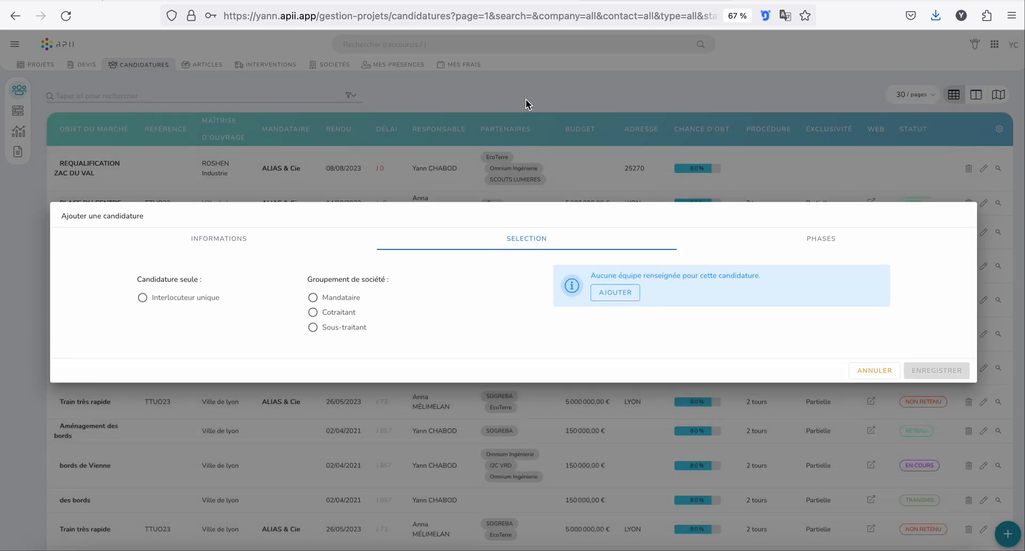
click(174, 298)
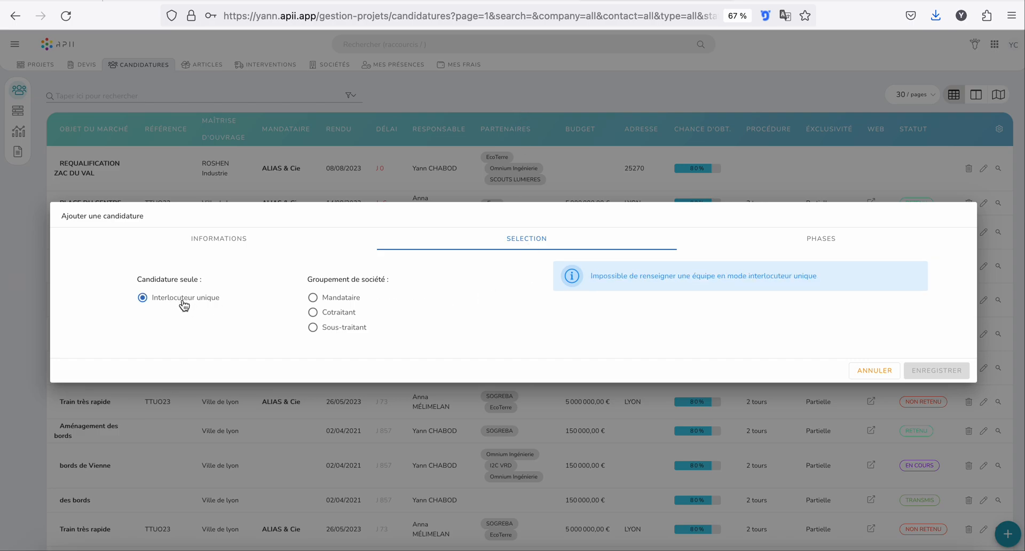
click(334, 298)
click(344, 314)
click(342, 330)
click(346, 299)
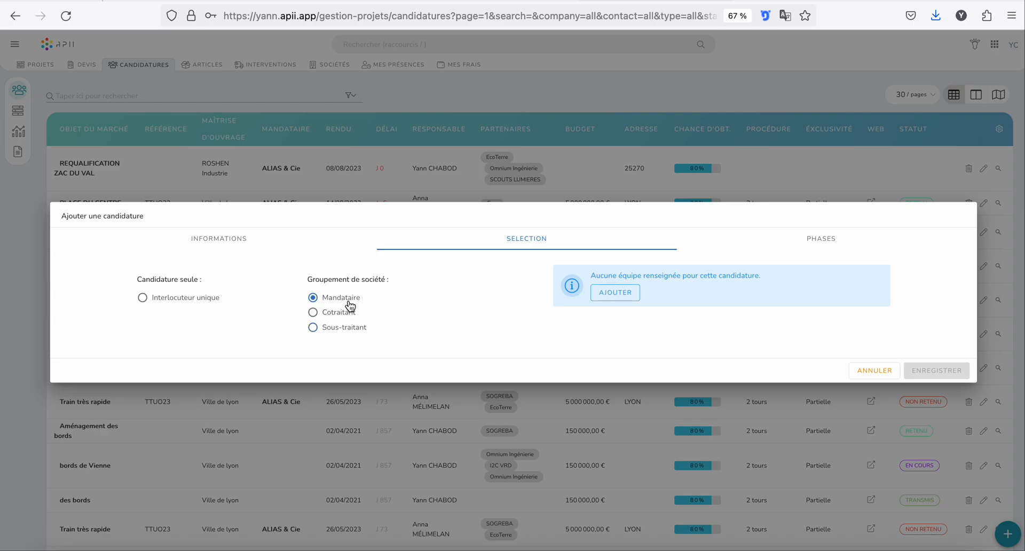
Step: Add a team to the application with Architectes as its competence
click(634, 294)
click(637, 267)
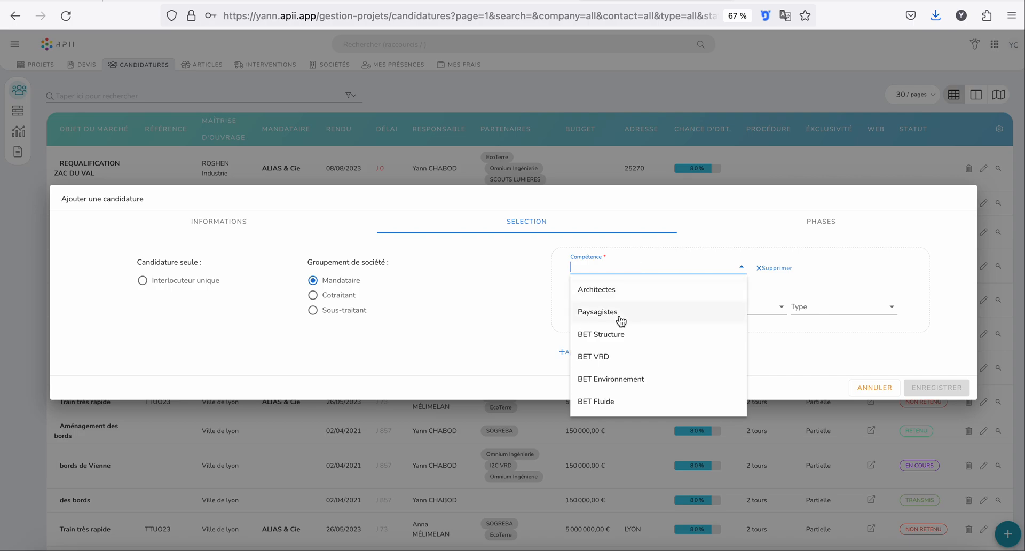
click(610, 290)
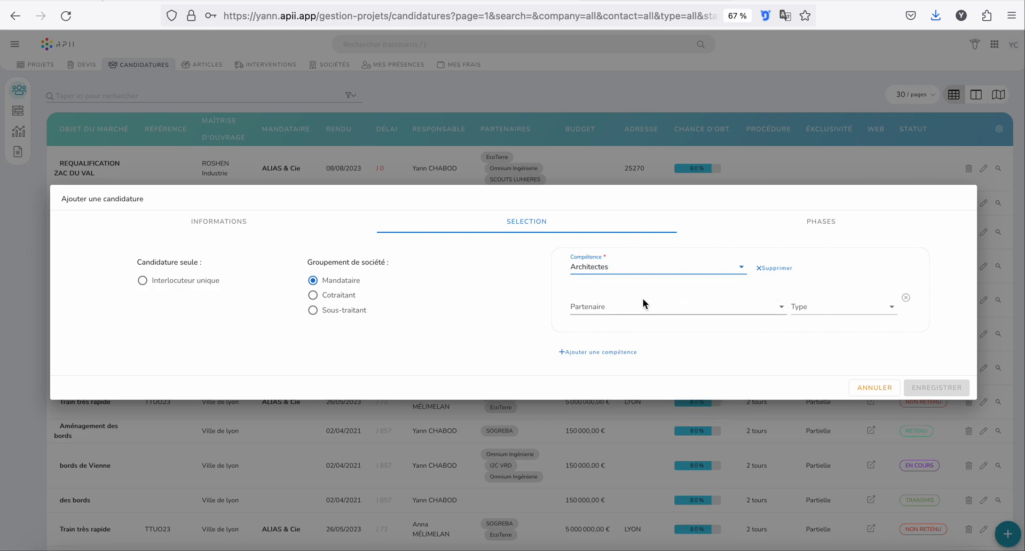
Step: Assign I2C VRD as the partner for the Architectes competence, with Cotraitant as its type
click(617, 306)
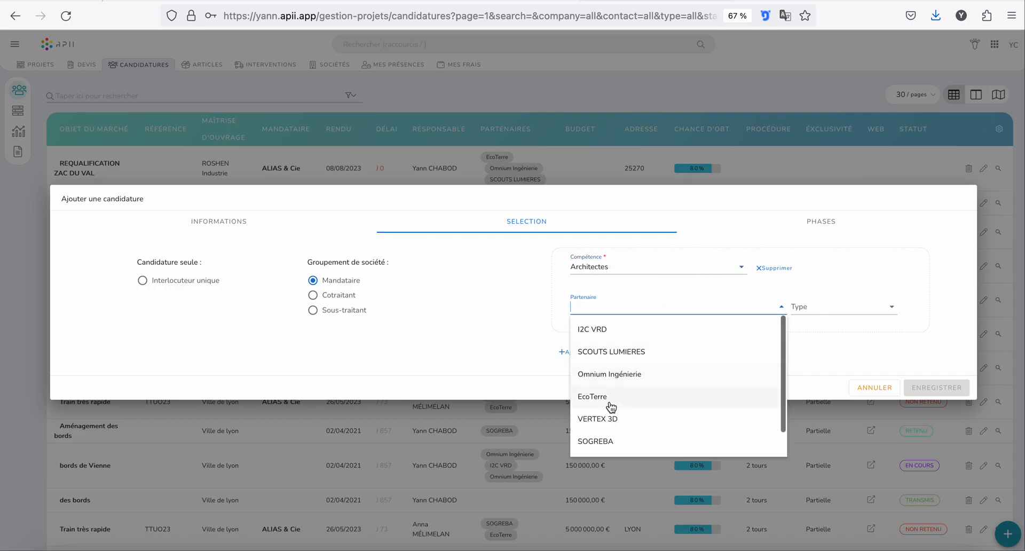
click(614, 331)
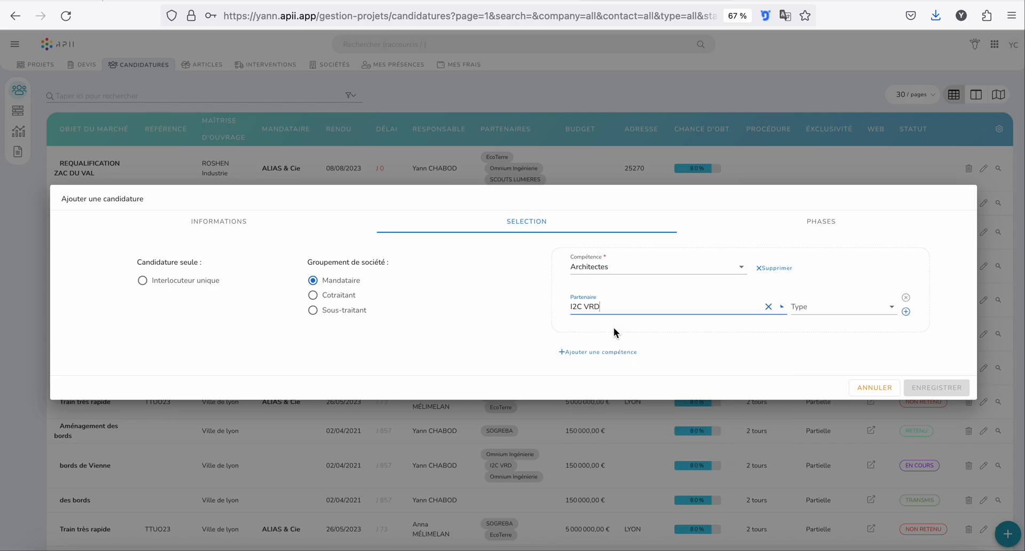
click(828, 307)
click(830, 352)
Step: Add a BET Acoustique competence to the application, with VERTEX 3D as its partner and Sous-traitant as the type
click(633, 352)
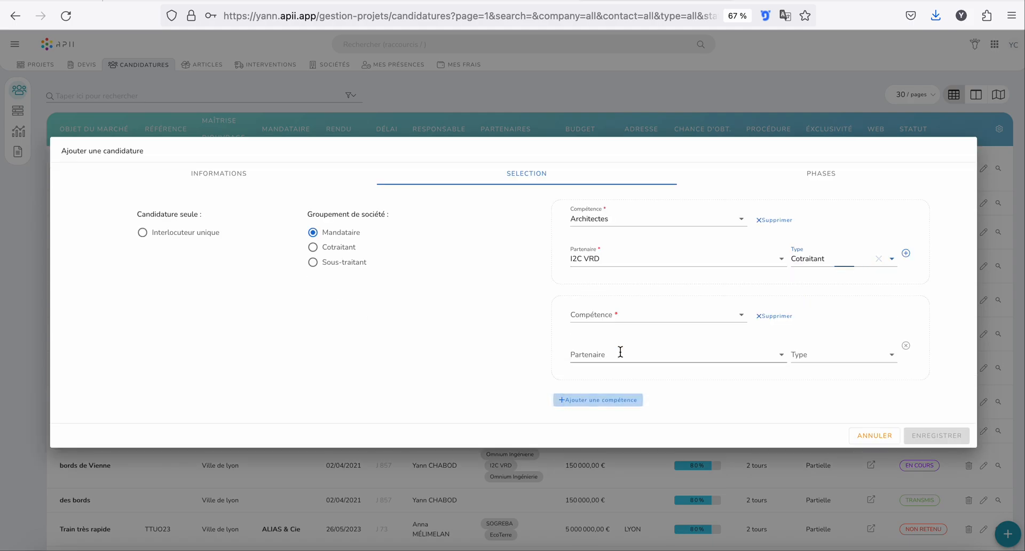
click(602, 315)
scroll(619, 419, down, 1)
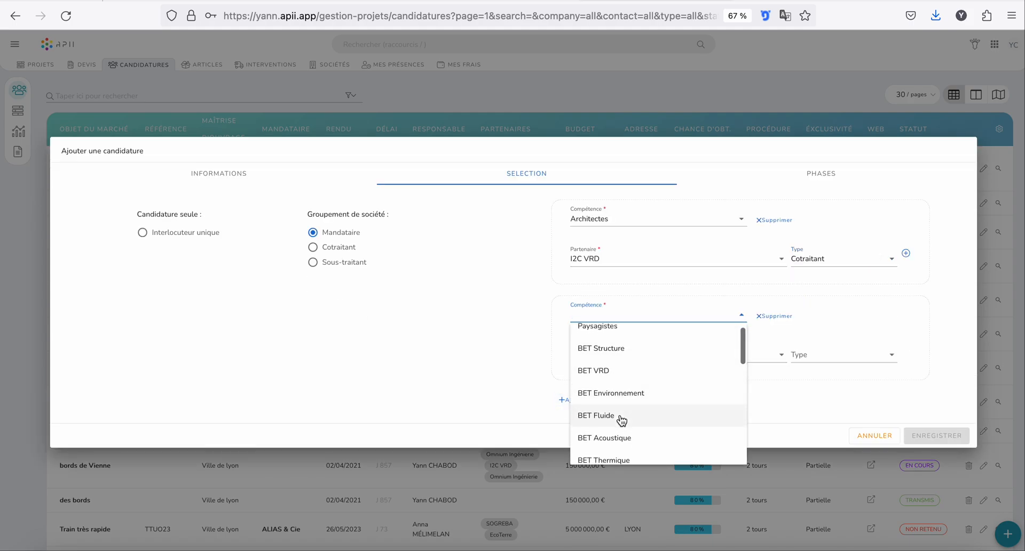
click(619, 431)
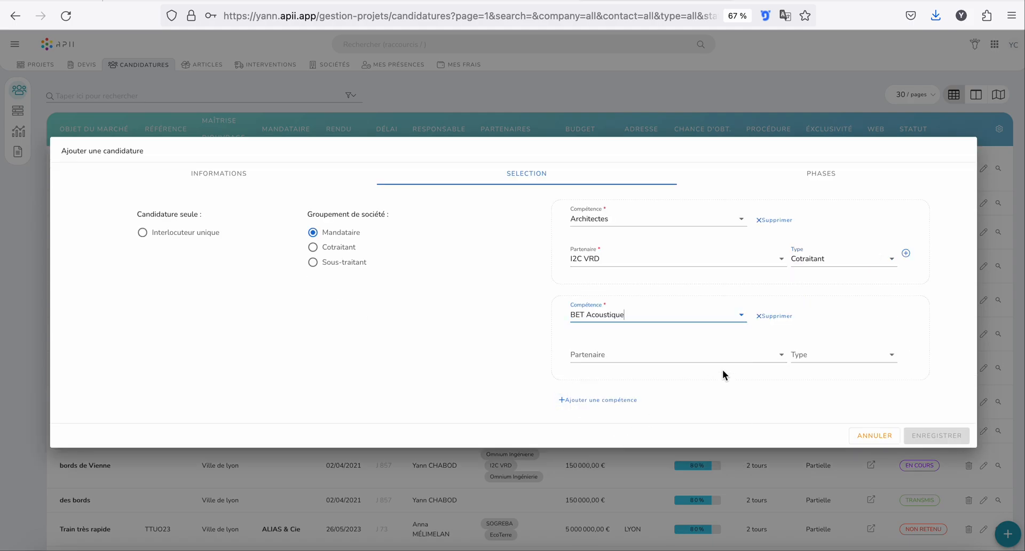
click(633, 355)
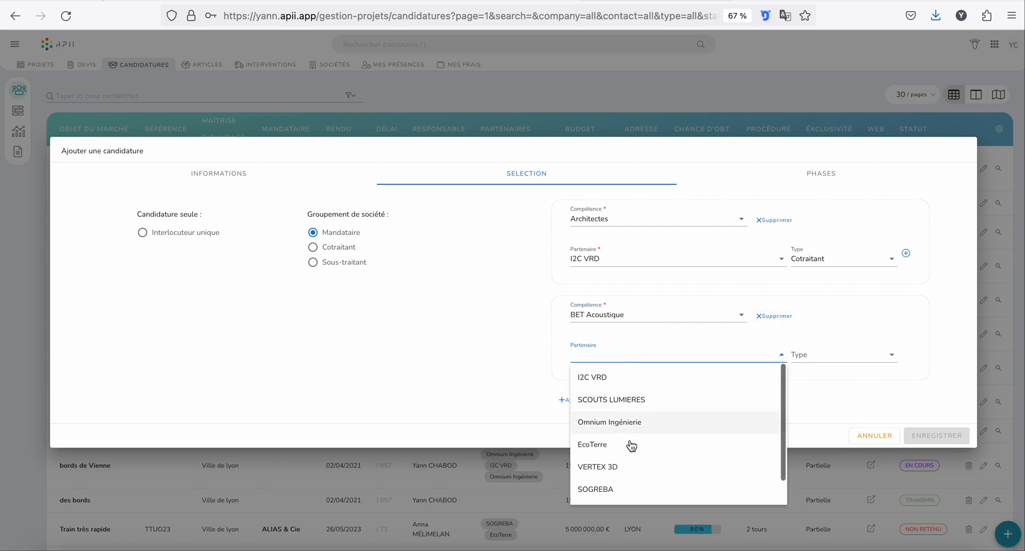
click(606, 468)
click(811, 360)
click(835, 420)
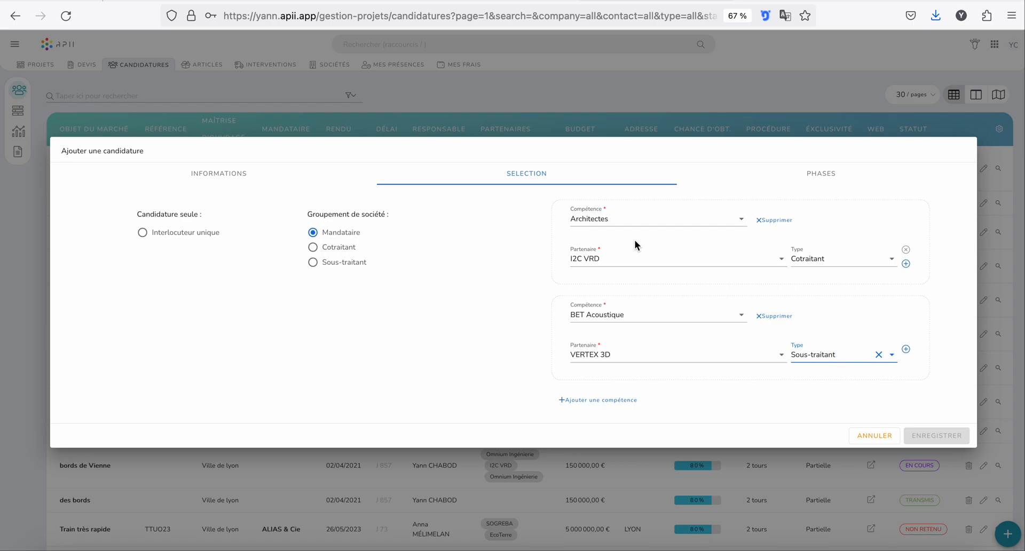
Step: Fill in the application's phases from the Loi MOP phase model
click(789, 175)
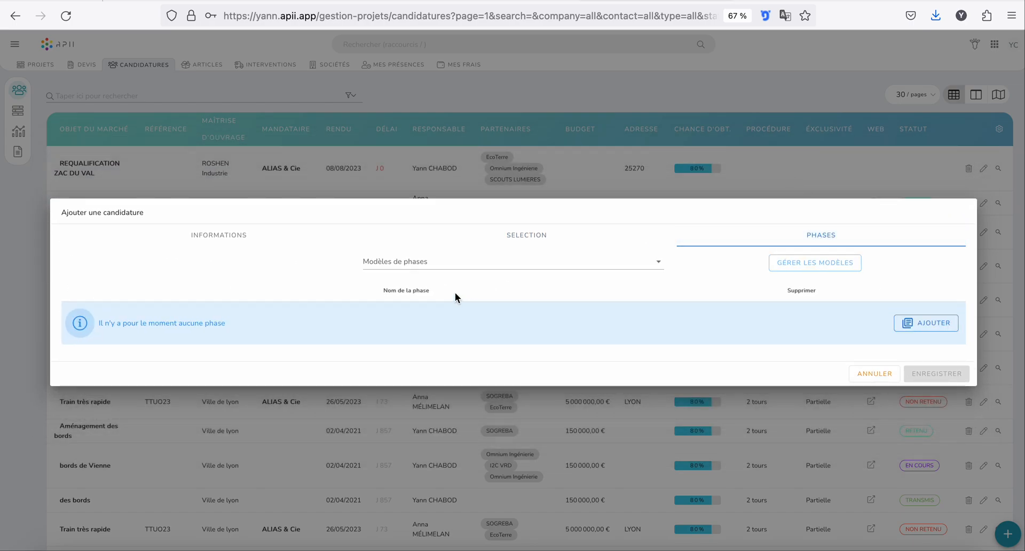
click(424, 262)
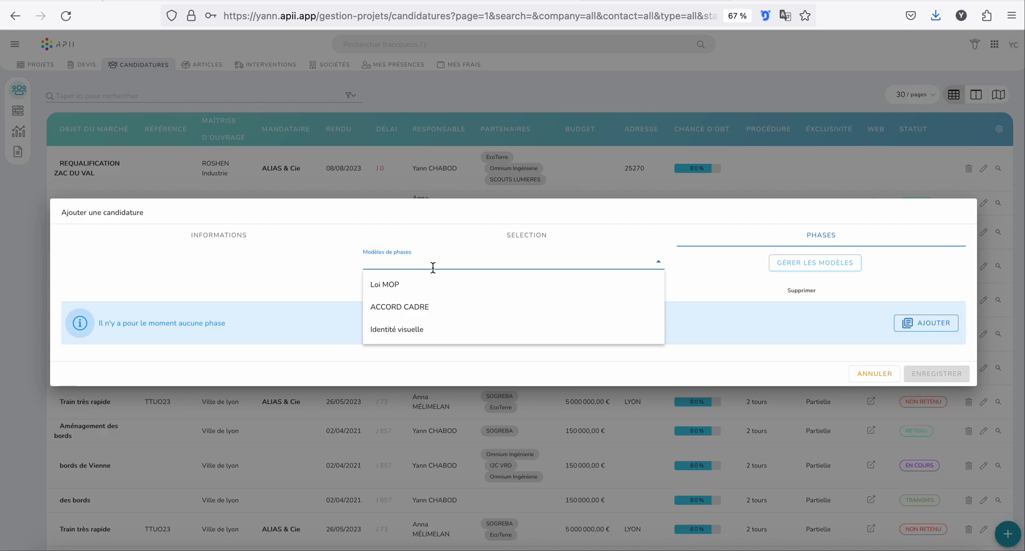
click(406, 285)
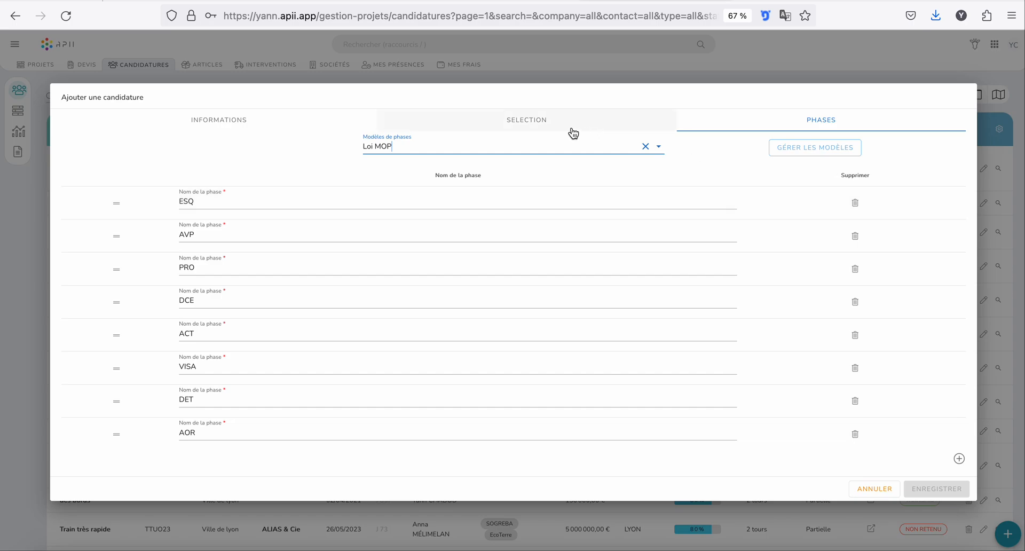
Step: Complete the application's information with TEST as the market object and OI90 as the reference, and save it
click(550, 126)
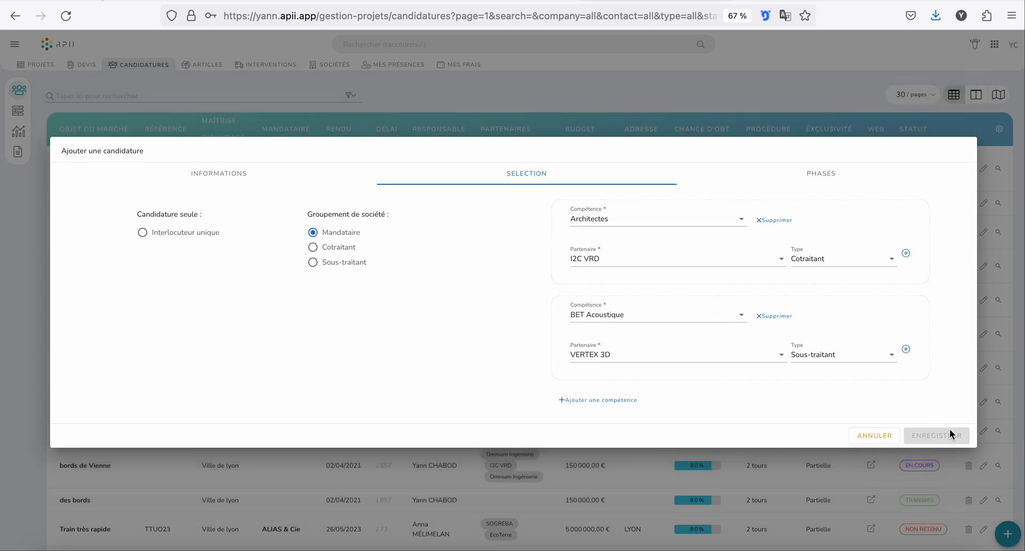
click(255, 173)
click(309, 134)
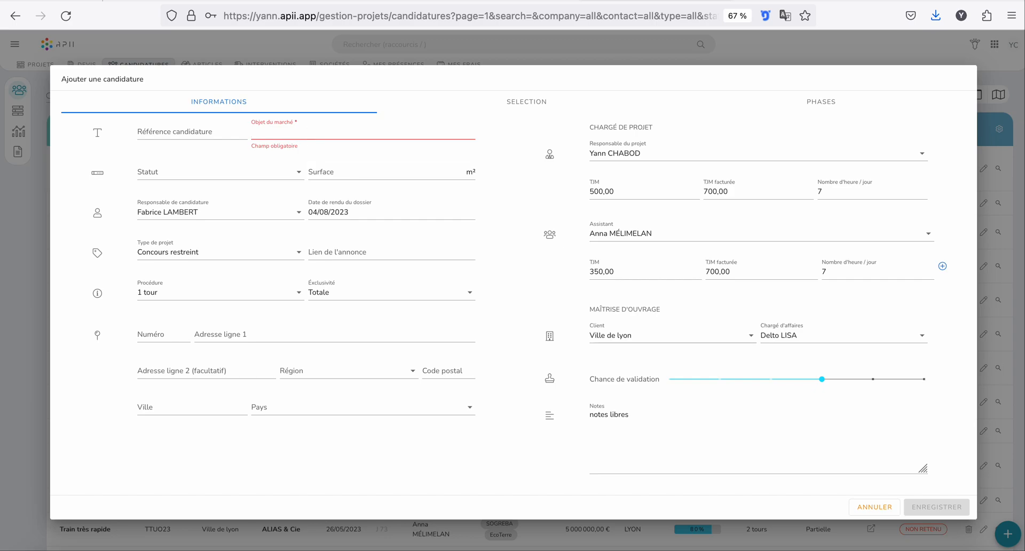
text(TEST)
click(157, 130)
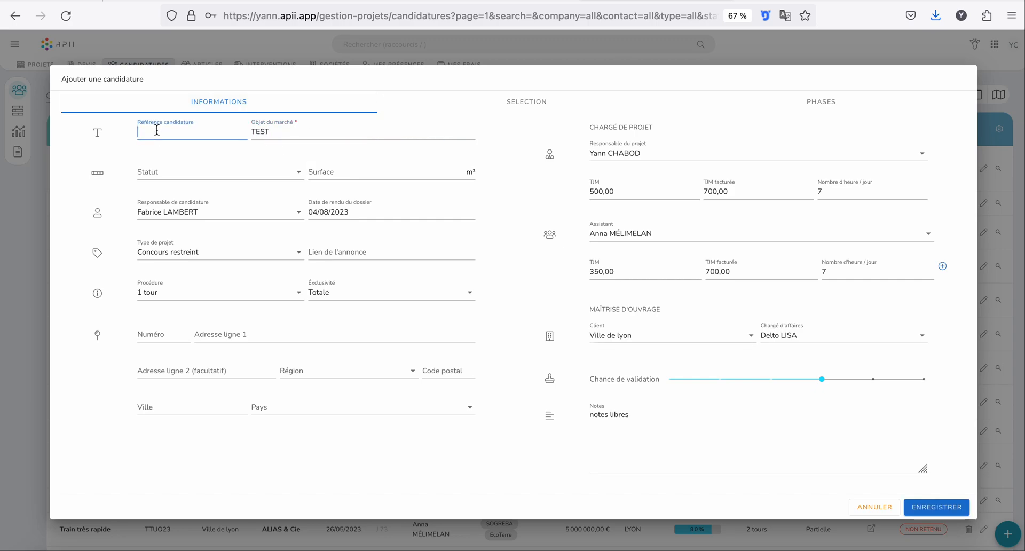
text(OI90)
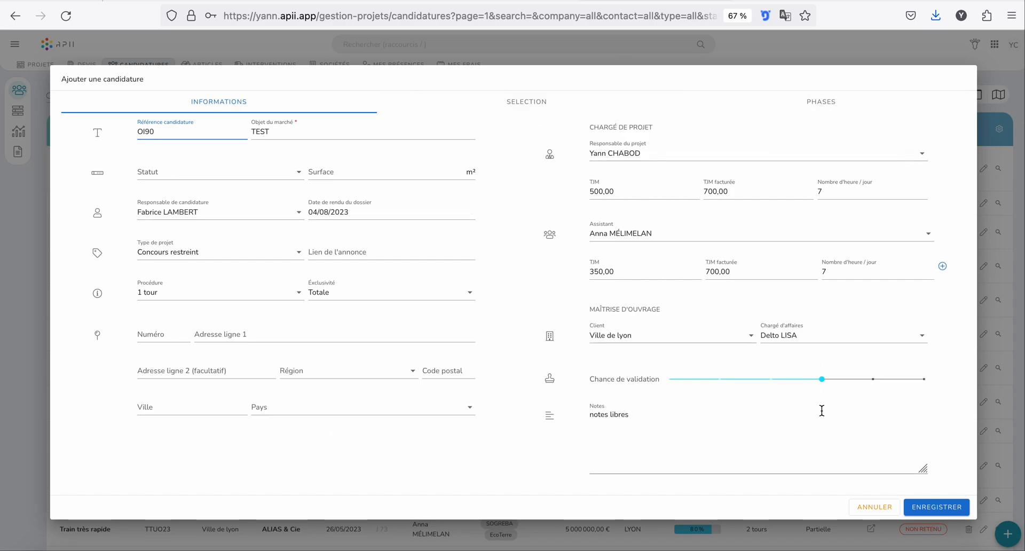
click(939, 505)
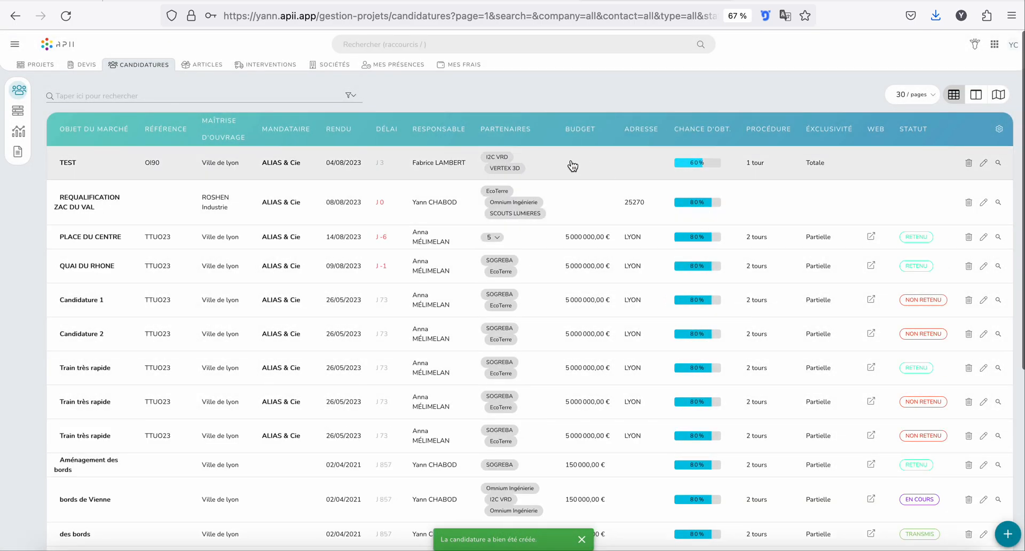
Step: Look at the TEST application's edit form and leave it without making changes
click(984, 164)
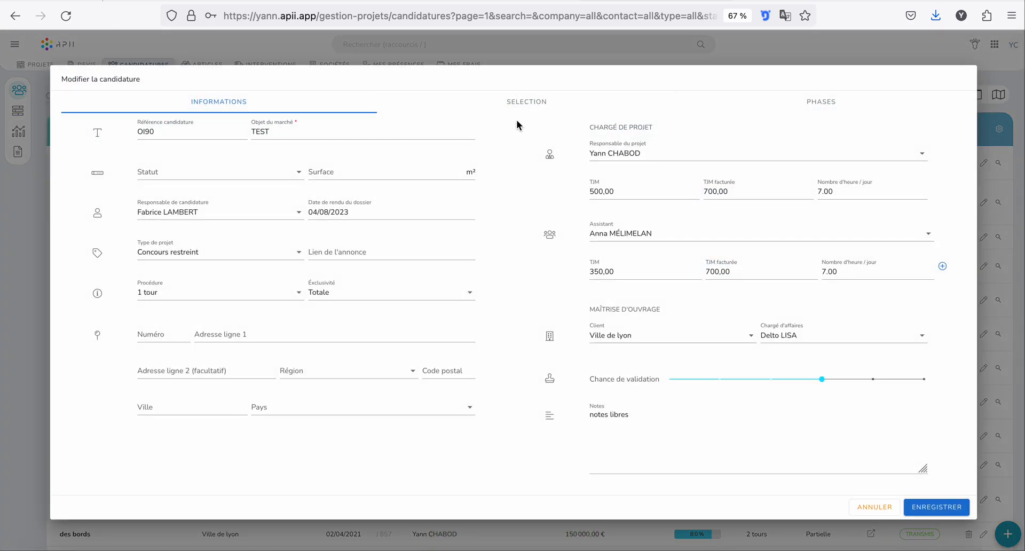
click(872, 508)
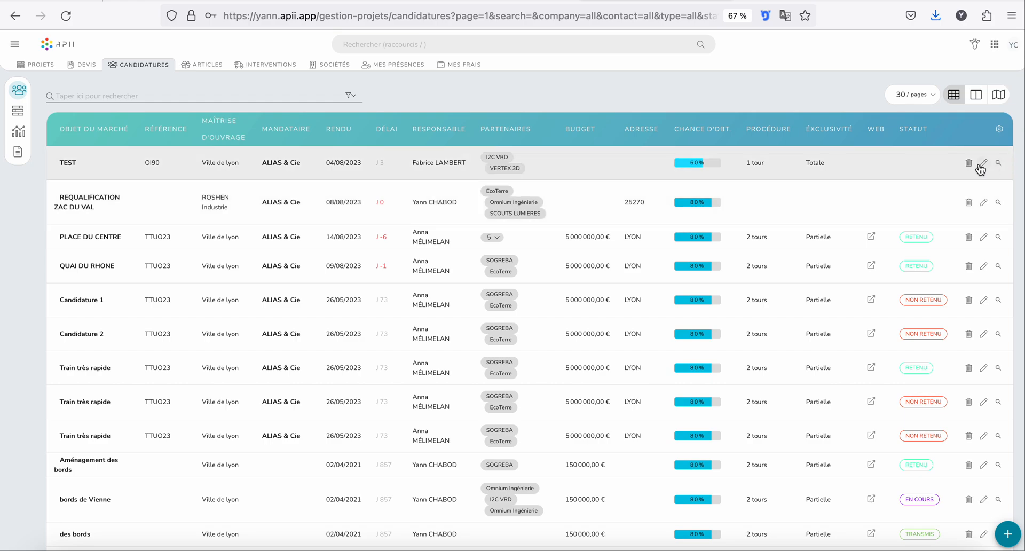
Step: Open the TEST application's detail page and set the operation budget in its fees to 5000000
click(997, 169)
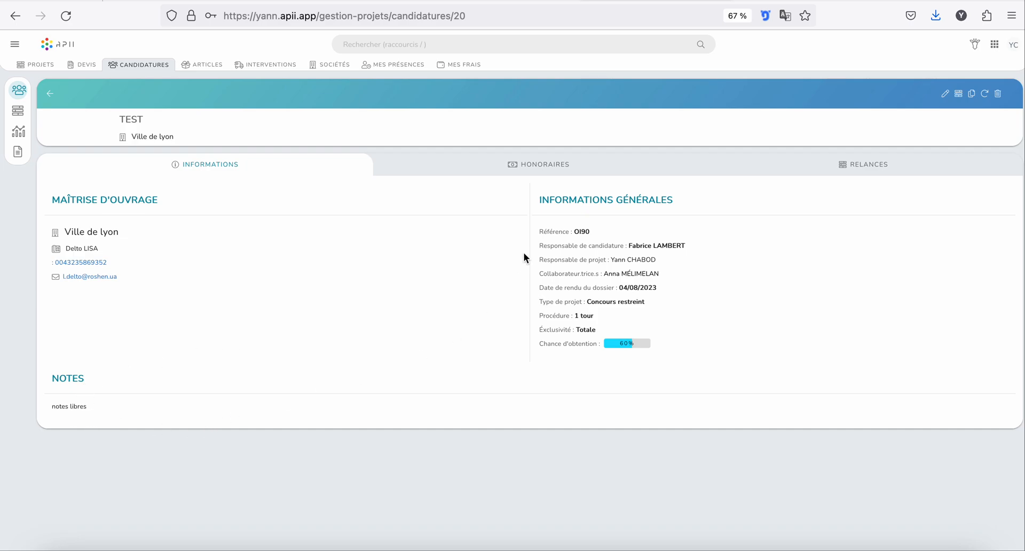
click(552, 168)
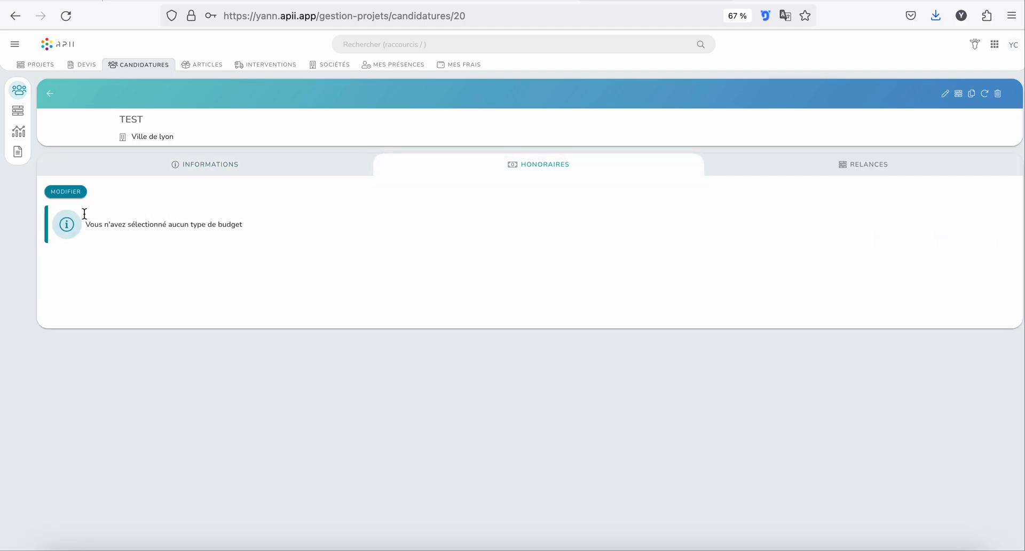
click(72, 196)
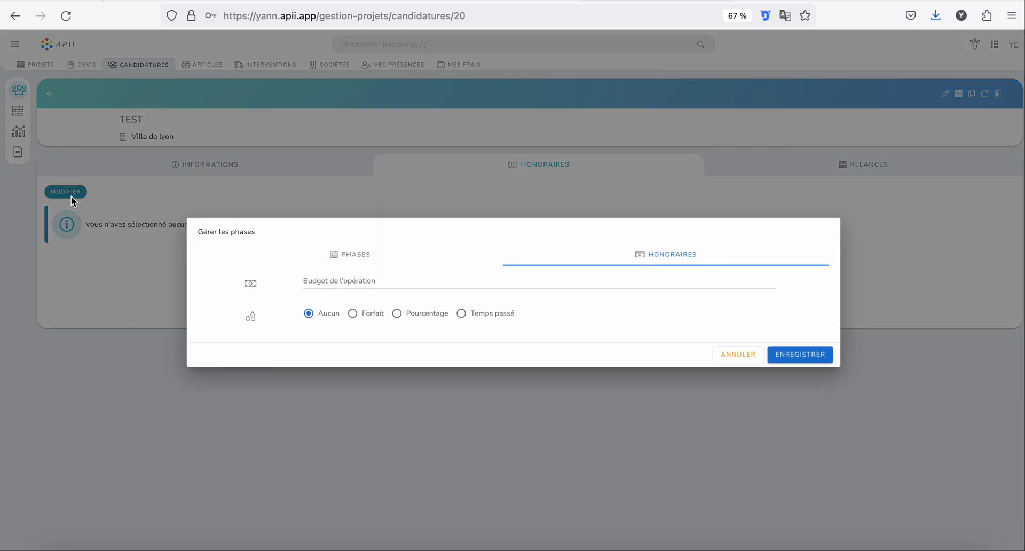
click(355, 280)
text(5000000)
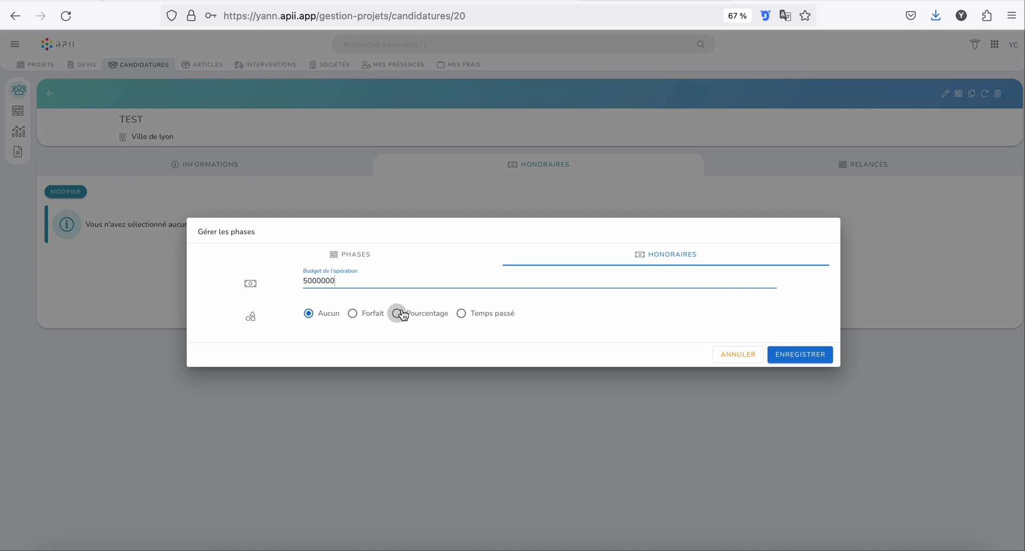
Step: Try percentage-based fees with a complexity of 1.1, a rate of 8 % and 18 % for the ESQ phase
click(403, 315)
click(388, 184)
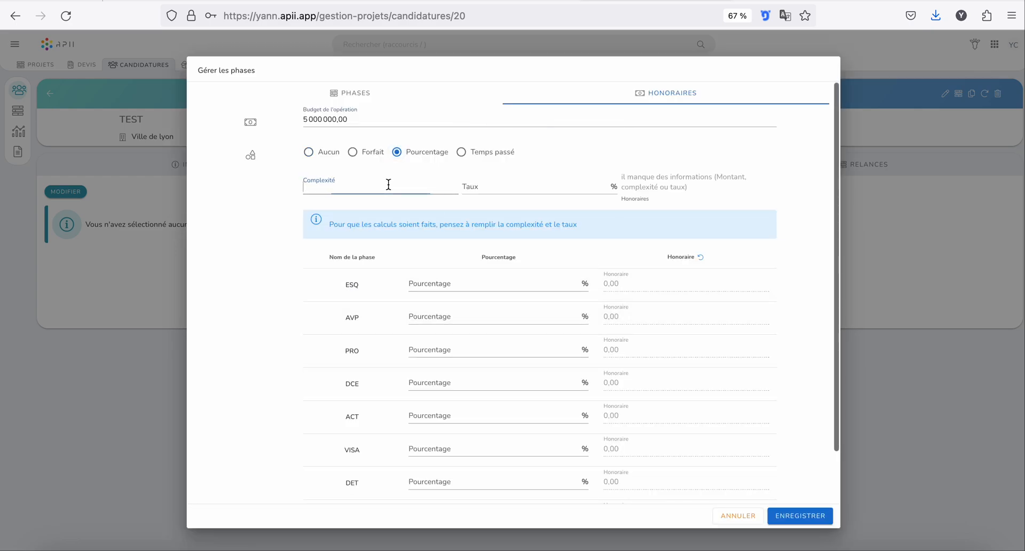
text(1.1)
click(537, 187)
text(8)
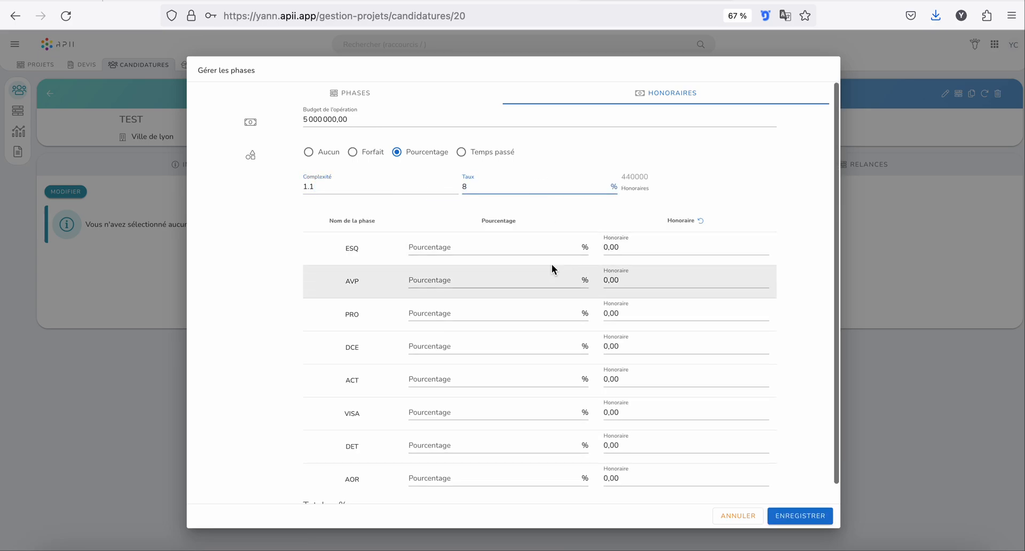
click(499, 247)
text(18)
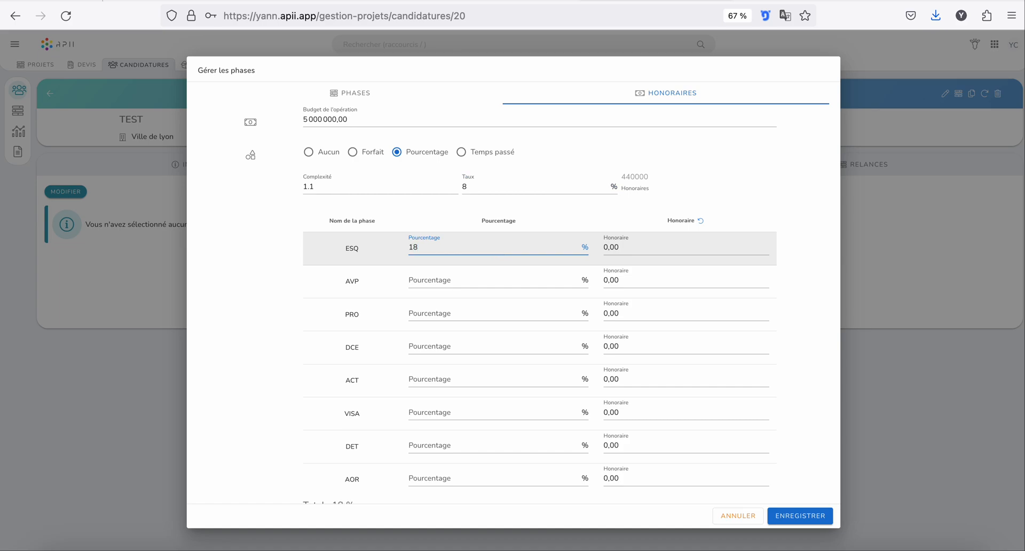
click(526, 280)
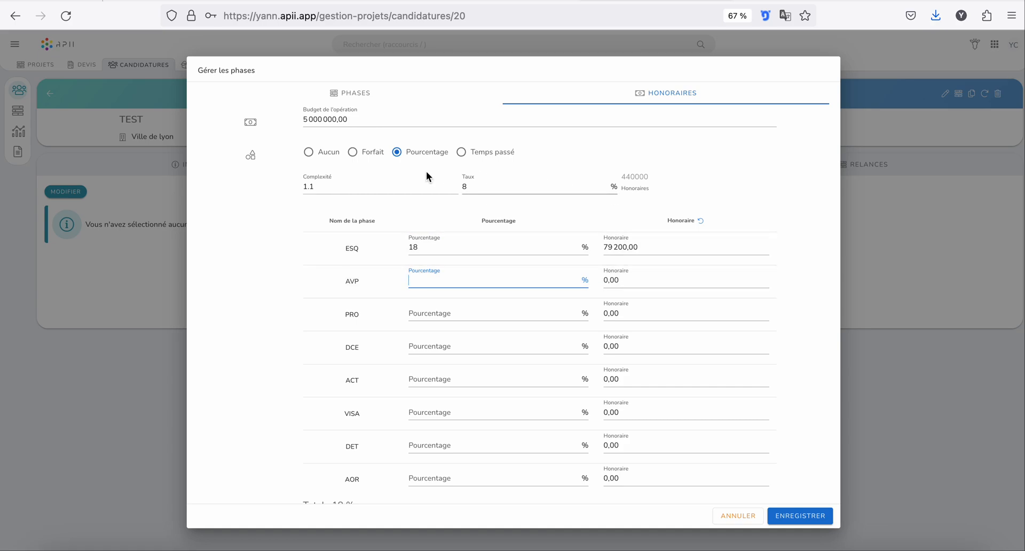
Step: Base the fees on time spent, with 4 days for the project manager and 3 days for the assistant in the ESQ phase
click(461, 152)
click(424, 227)
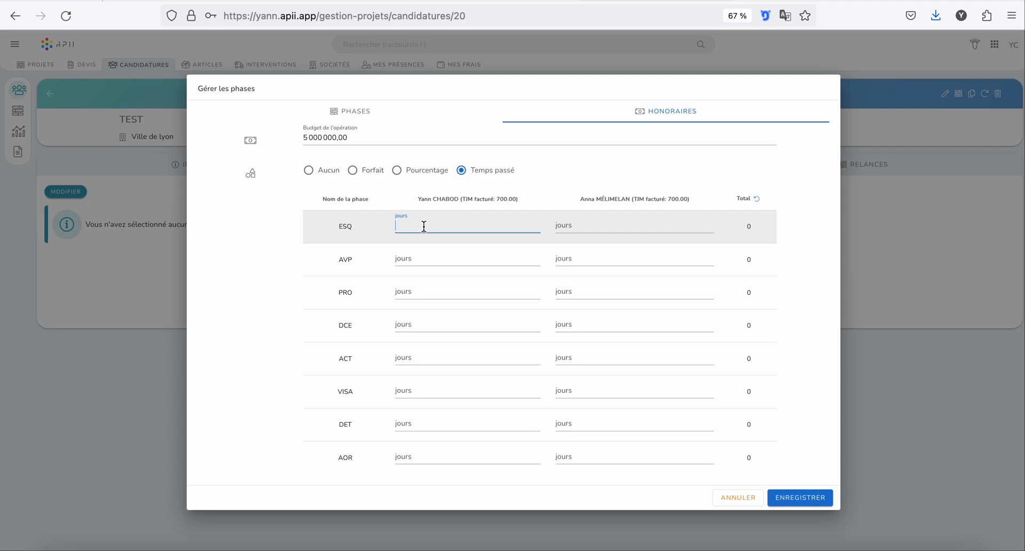
text(4)
click(581, 222)
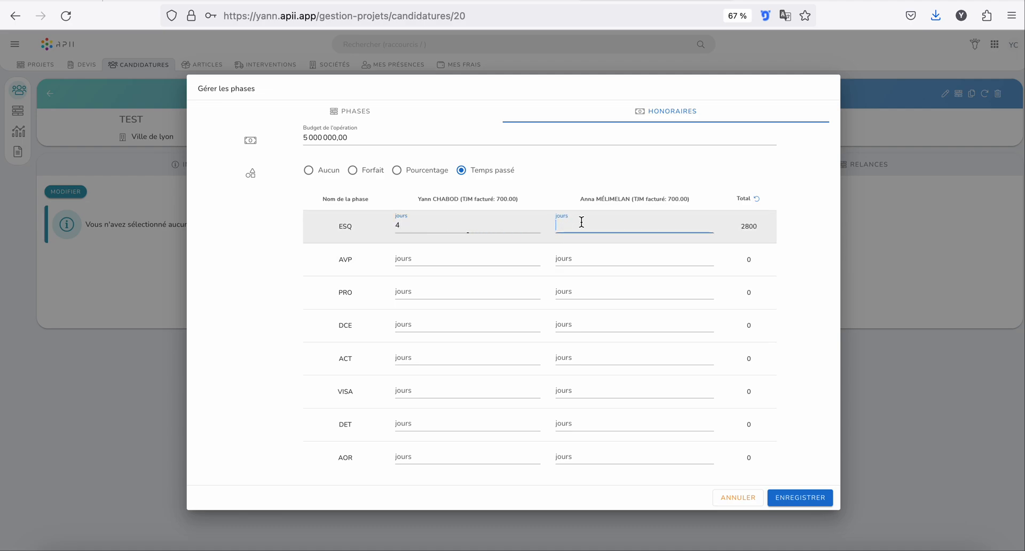
click(602, 258)
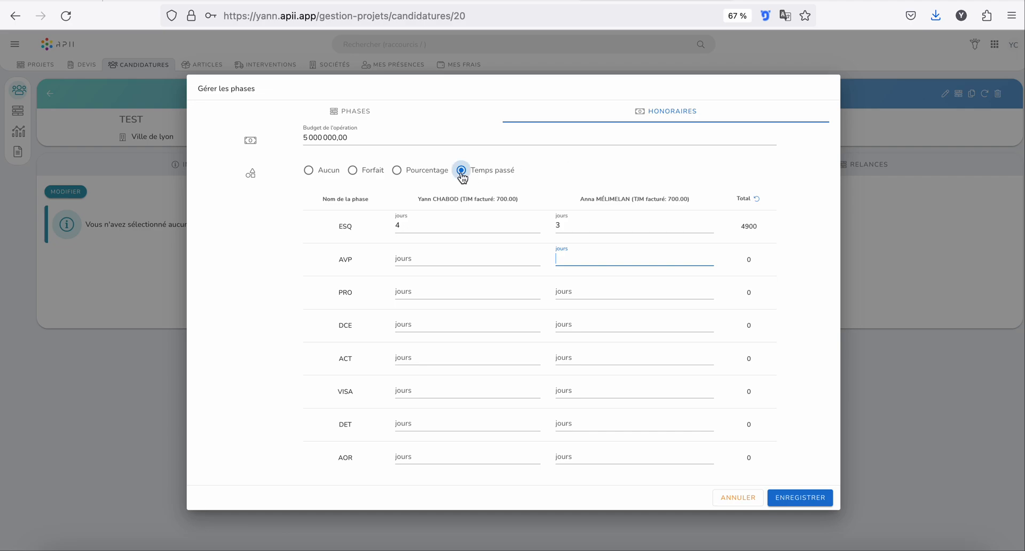
Step: Show the column for fees from situations prior to APII, hide it again, and save the application's fees
click(758, 199)
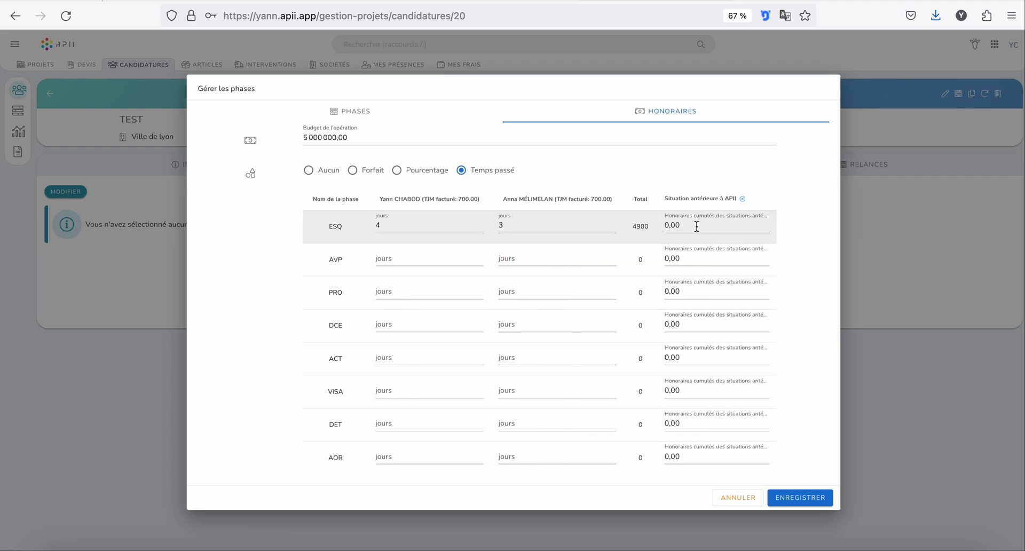
click(744, 201)
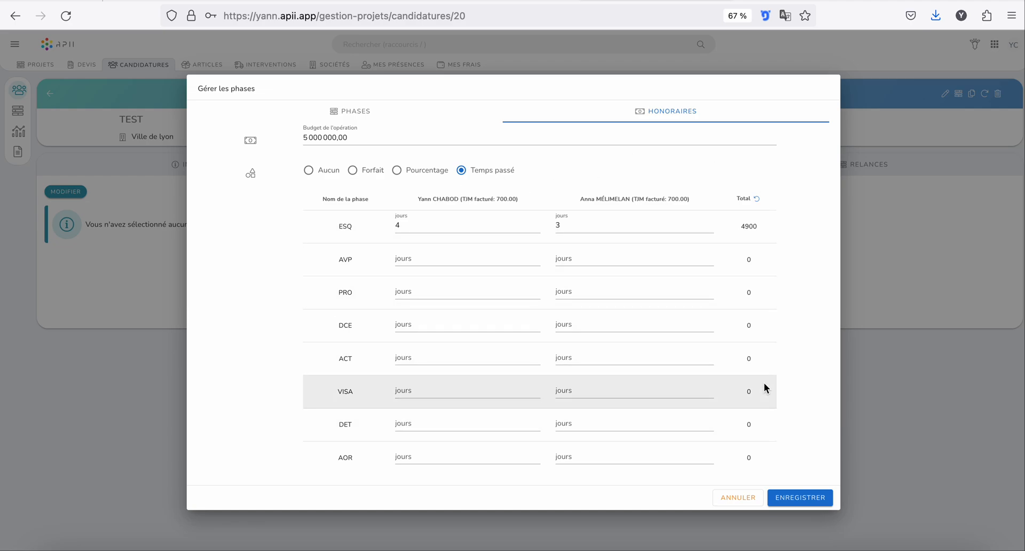
click(804, 497)
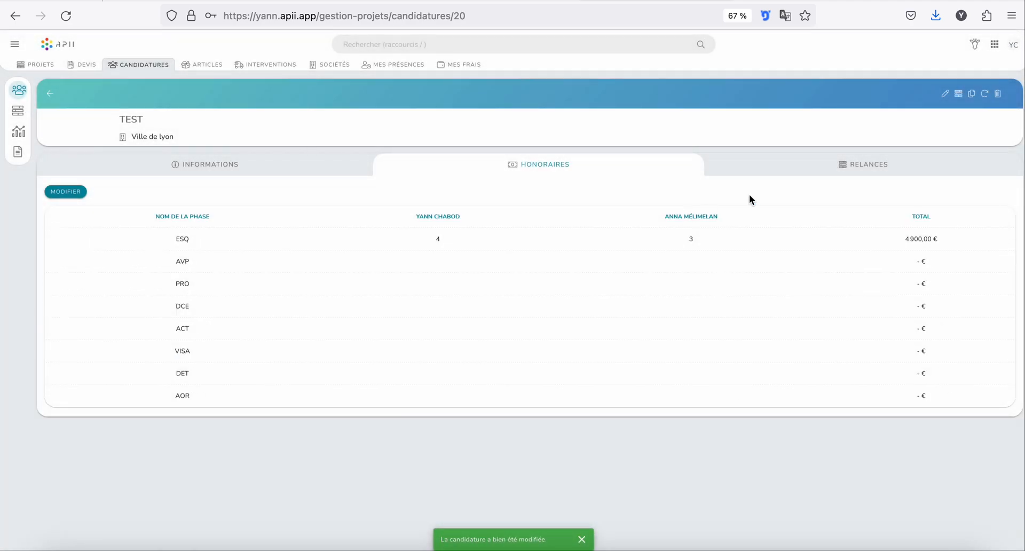
Step: In the application's partner follow-ups, add and save the status Contacté for I2C VRD
click(876, 164)
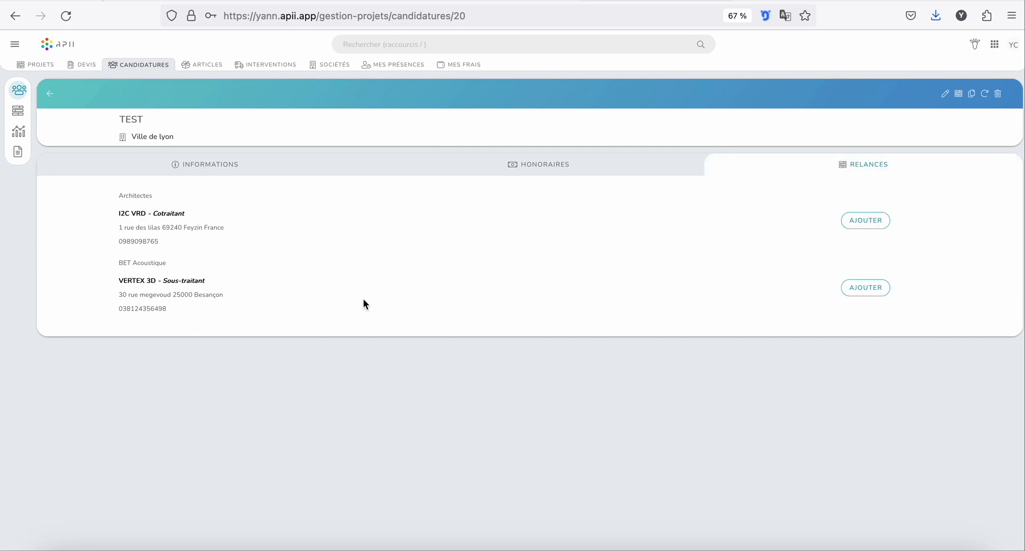
click(858, 224)
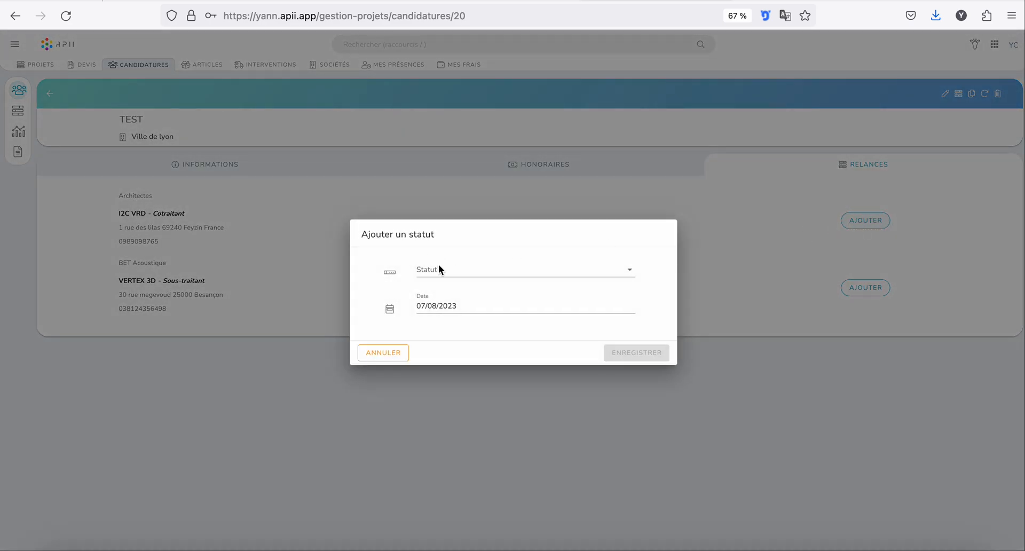
click(465, 271)
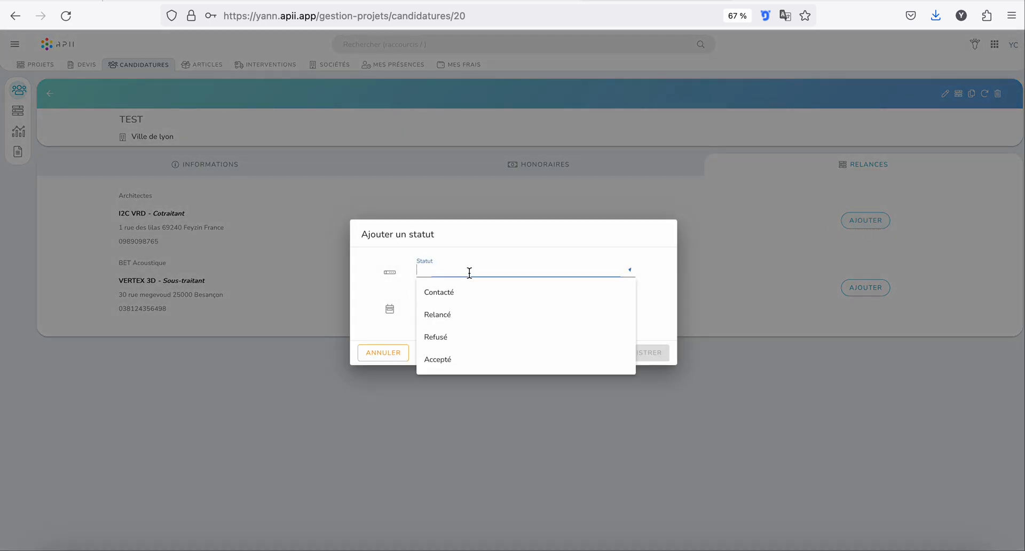
click(452, 294)
click(617, 355)
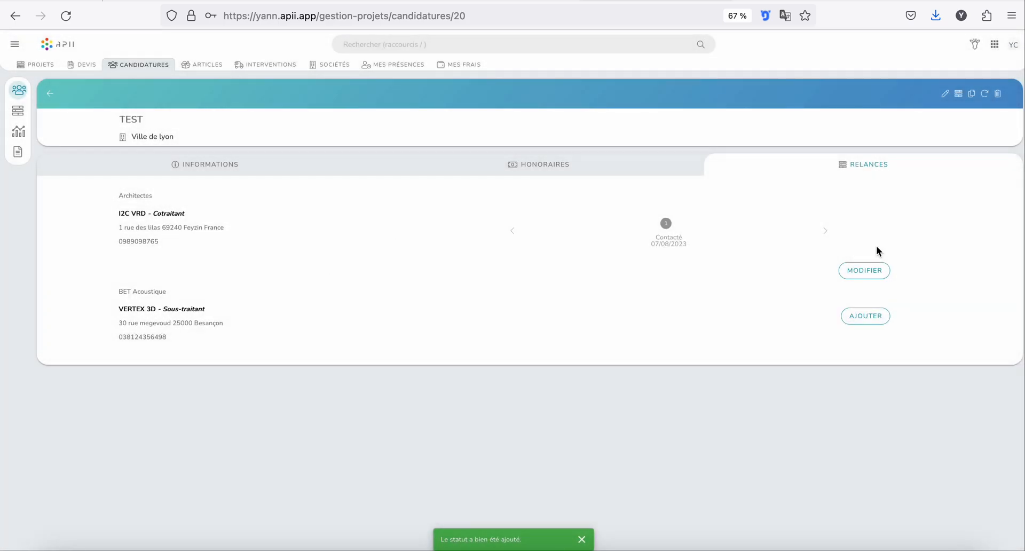
Step: Change the I2C VRD partner's follow-up status to Relancé, dated 09/08/2023, and save it
click(873, 272)
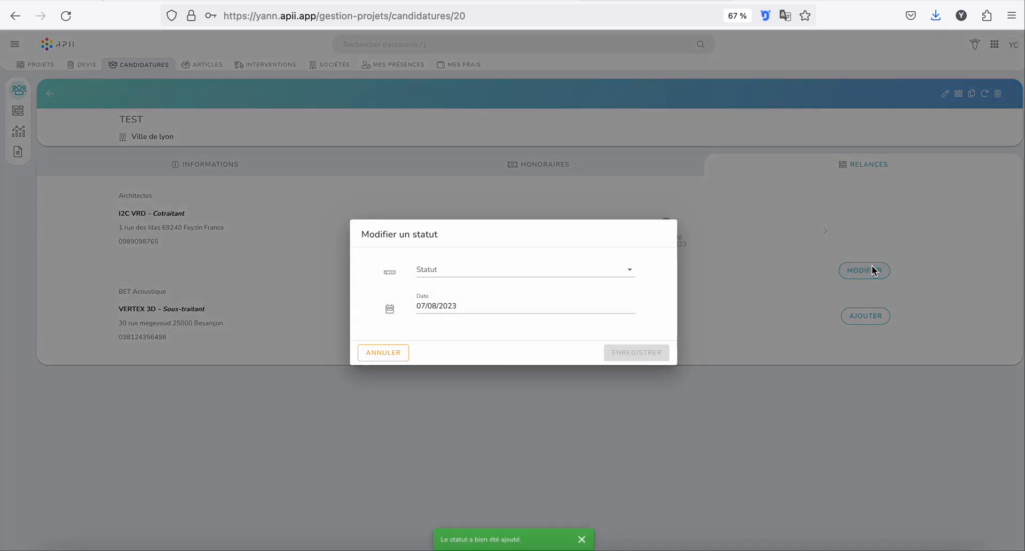
click(491, 268)
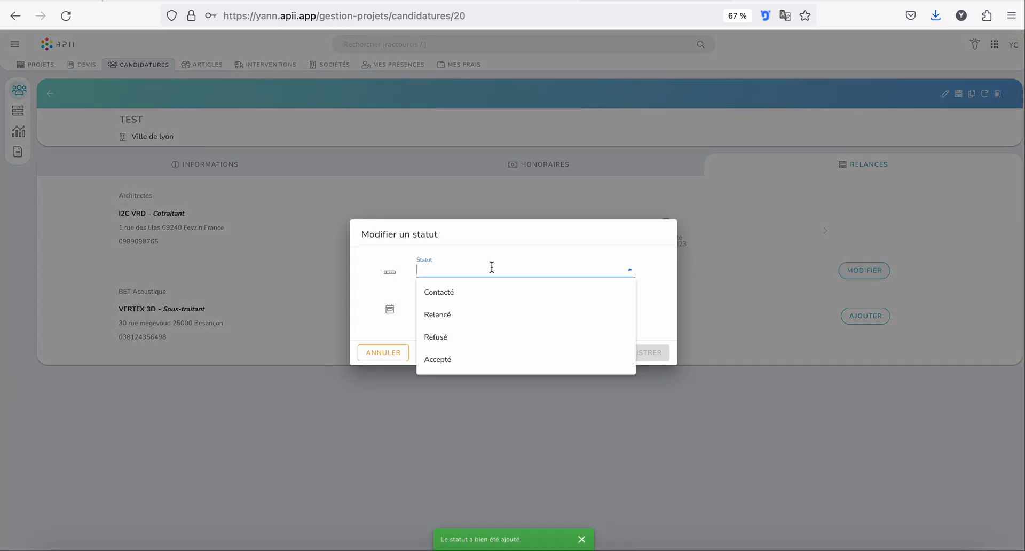
click(473, 316)
click(450, 308)
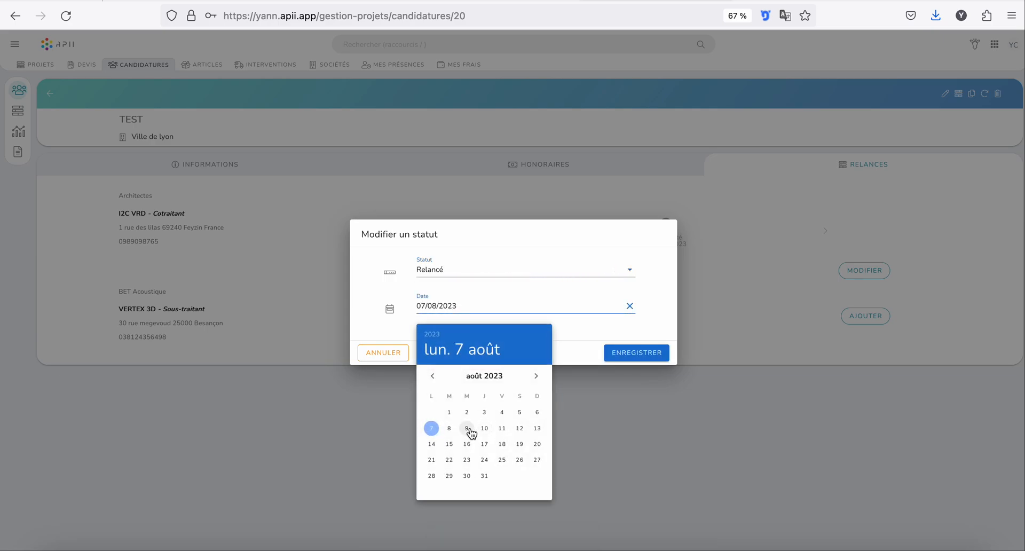
click(467, 429)
click(655, 356)
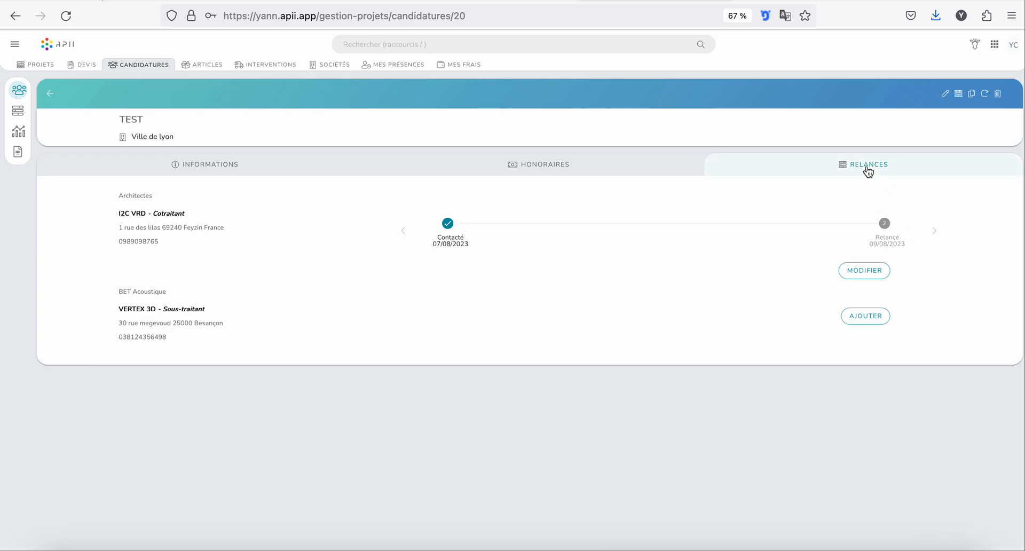
Step: Review the application's fees and its general information
click(530, 175)
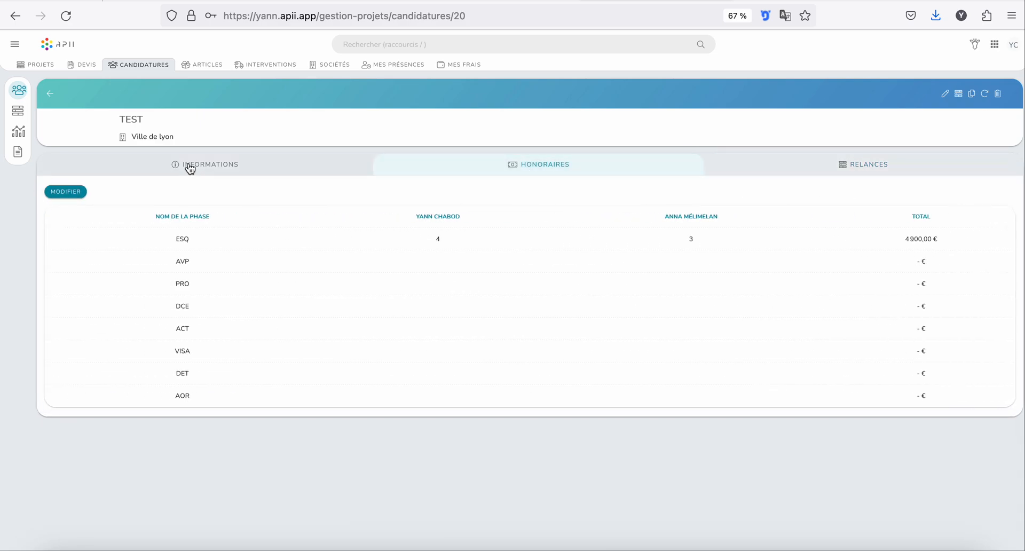
click(190, 169)
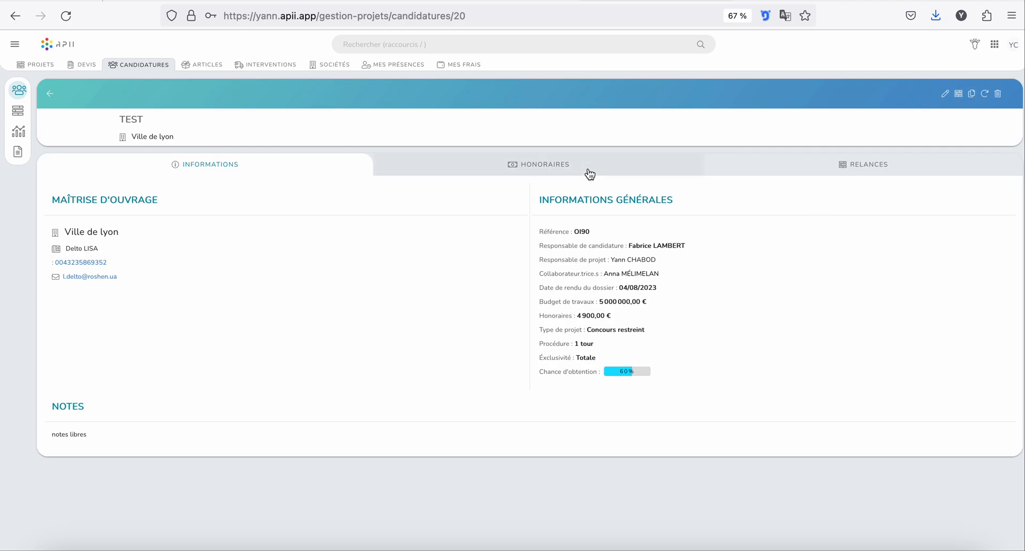
Step: Open the projects list and filter it to a minimum budget of 10000 and a maximum budget of 5000000
click(22, 113)
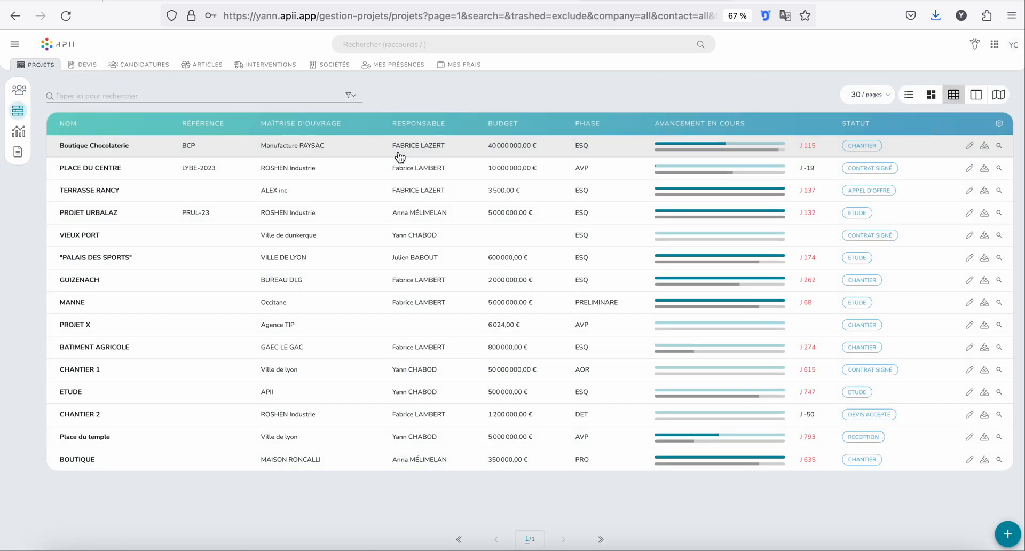
click(361, 104)
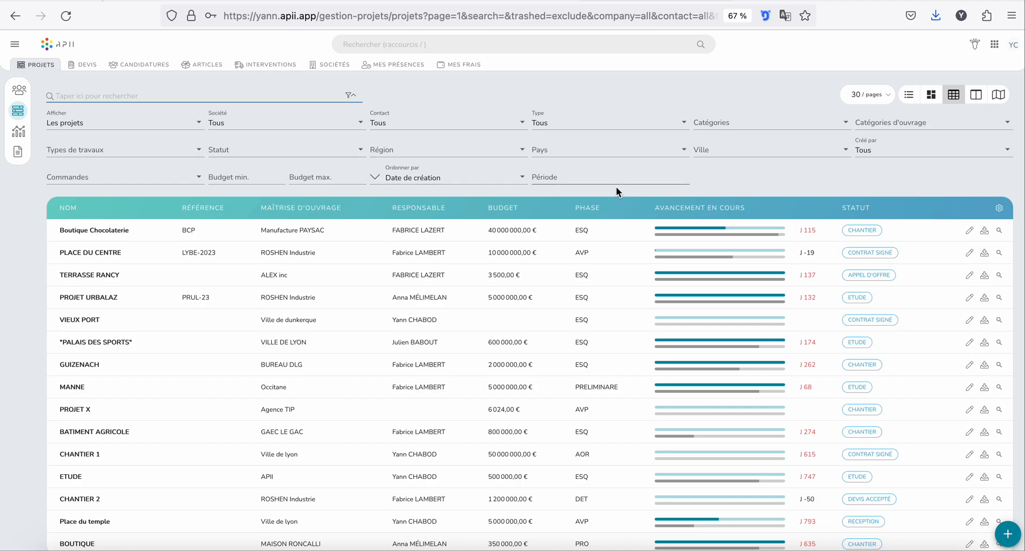
click(239, 178)
text(10000)
click(312, 177)
text(2)
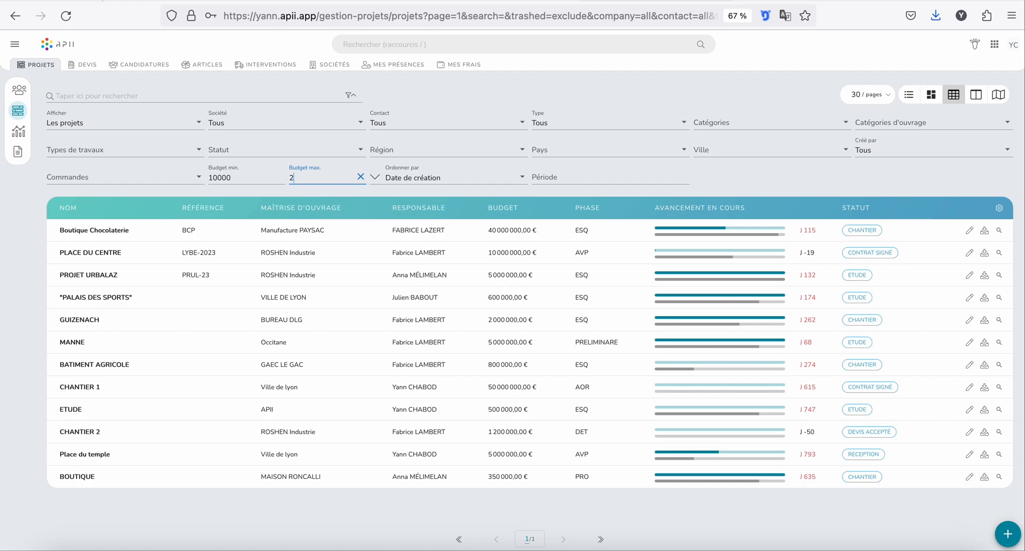
text(50000)
click(253, 181)
click(294, 177)
key(BackSpace)
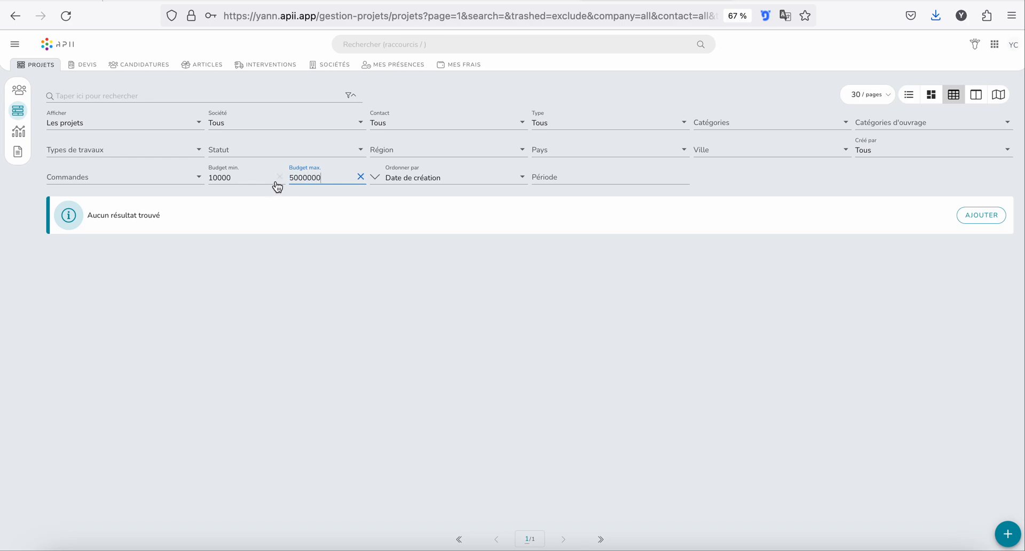
click(255, 177)
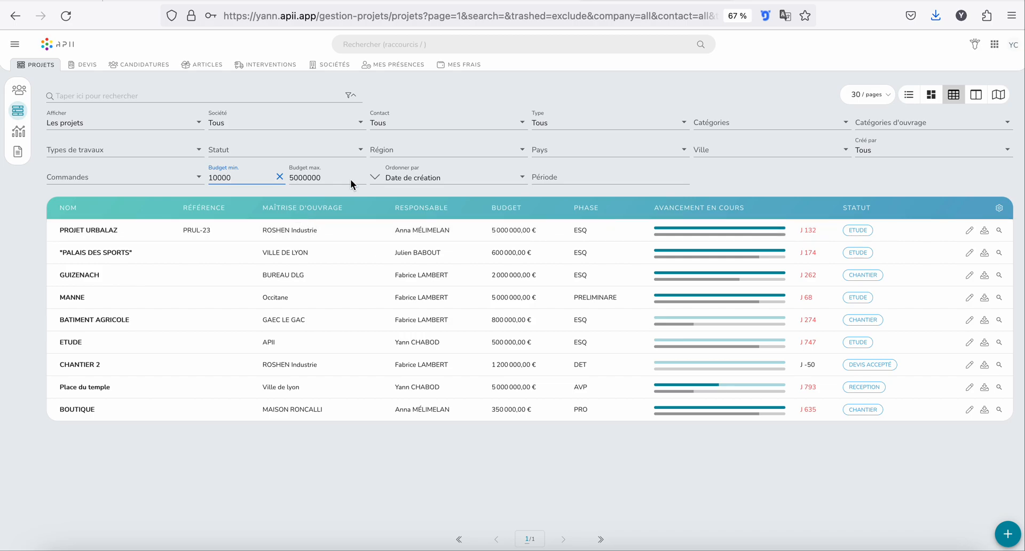
Step: Examine the project filter options for the period, the categories and the work categories (catégories d'ouvrage) without applying any
click(568, 182)
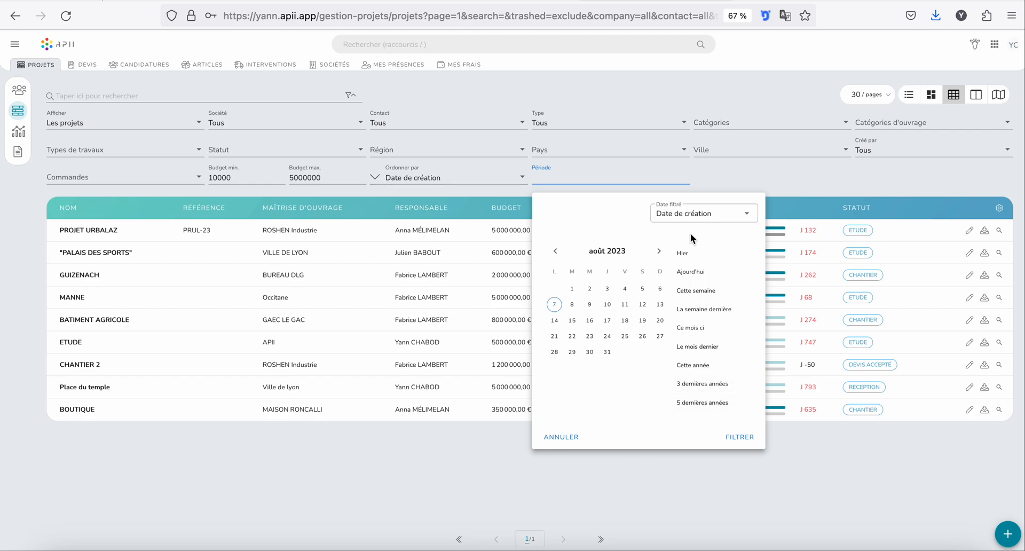
click(776, 173)
click(764, 122)
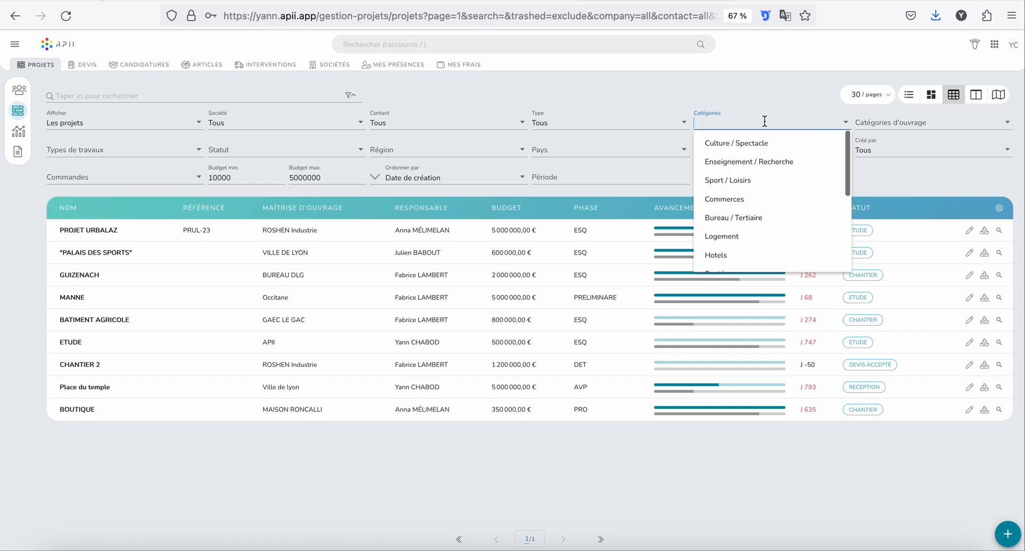
scroll(743, 176, down, 1)
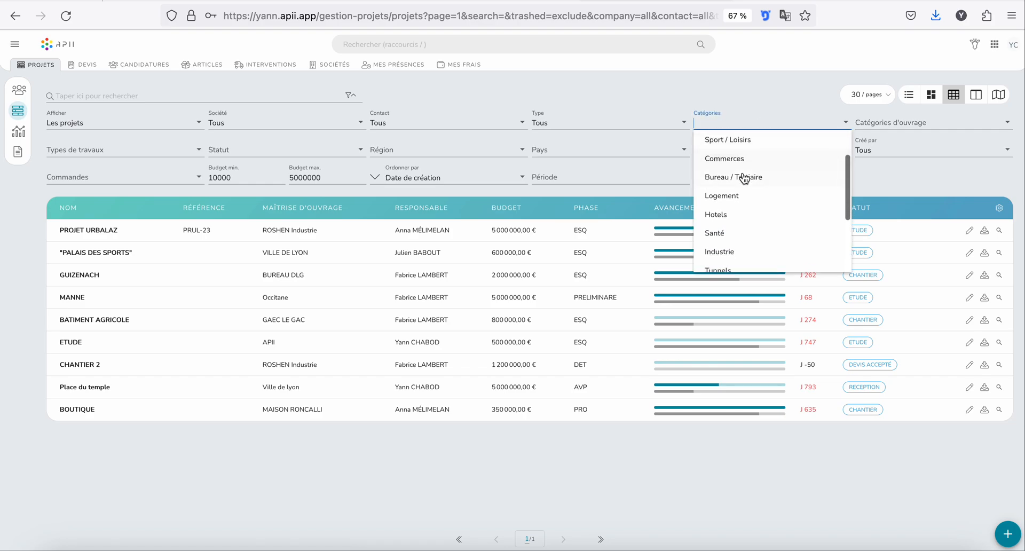
click(908, 126)
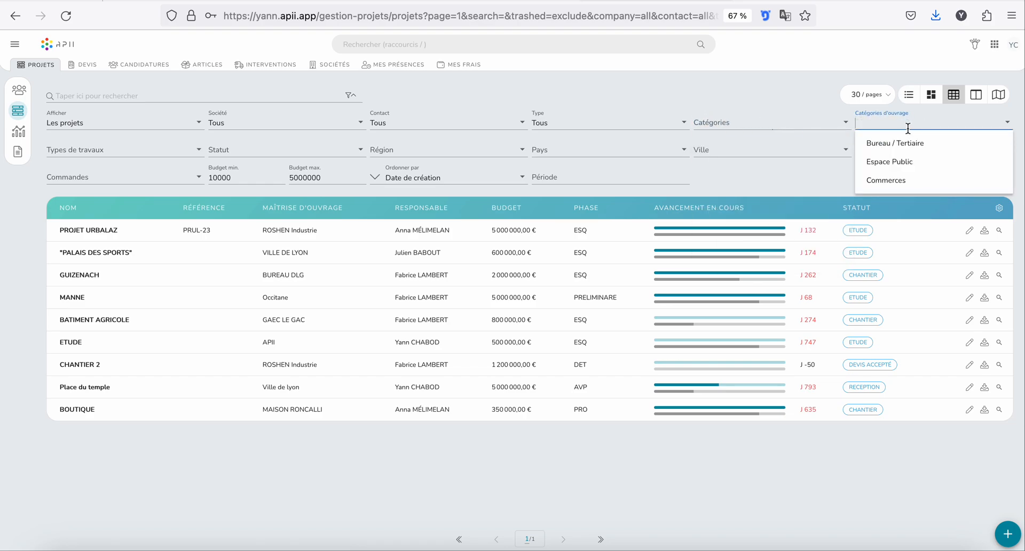
click(764, 105)
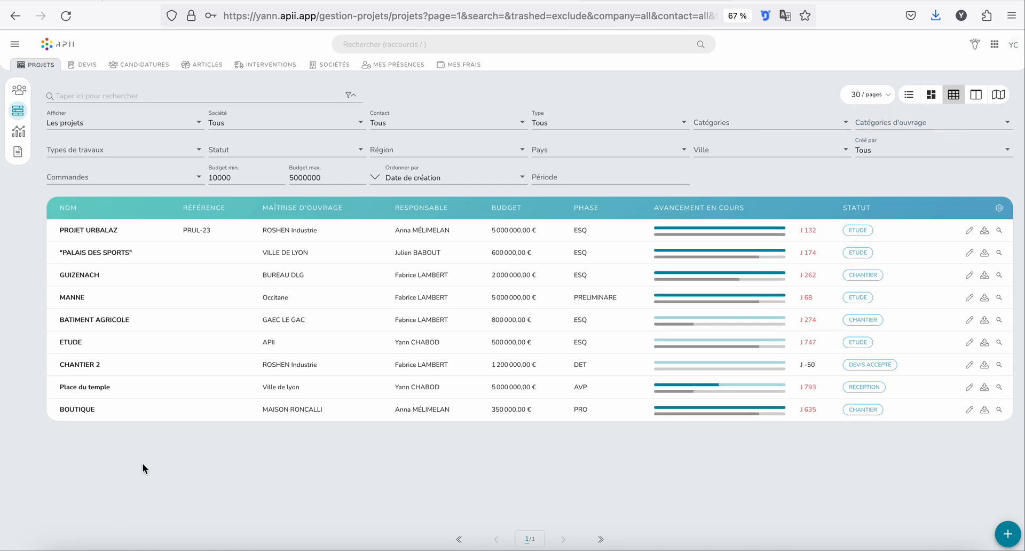
Step: Collapse the project filter options and reopen the projects list
click(352, 95)
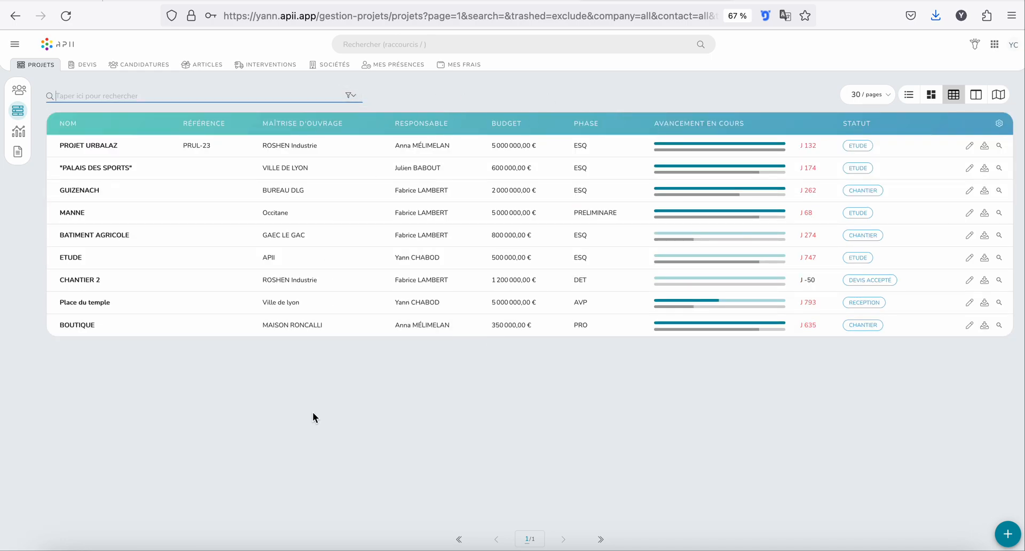
click(721, 95)
click(18, 113)
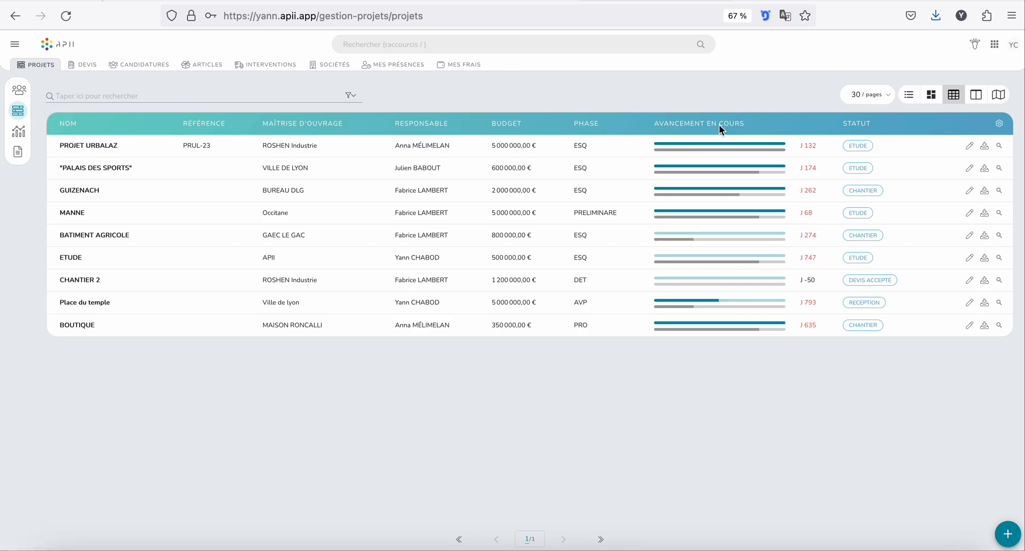